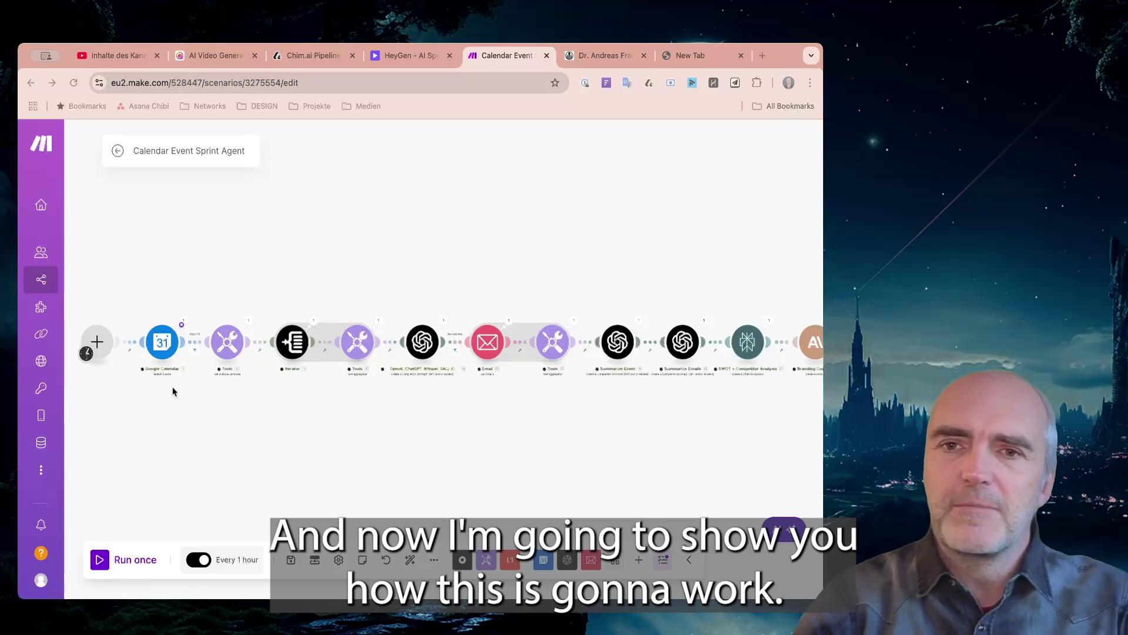
Step: Review the start and end date settings of the Google Calendar Search Events module and save the module
{"action": "scroll", "coordinate": [170, 390], "scroll_direction": "up", "scroll_amount": 3}
{"action": "left_click_drag", "start_coordinate": [173, 396], "coordinate": [255, 401]}
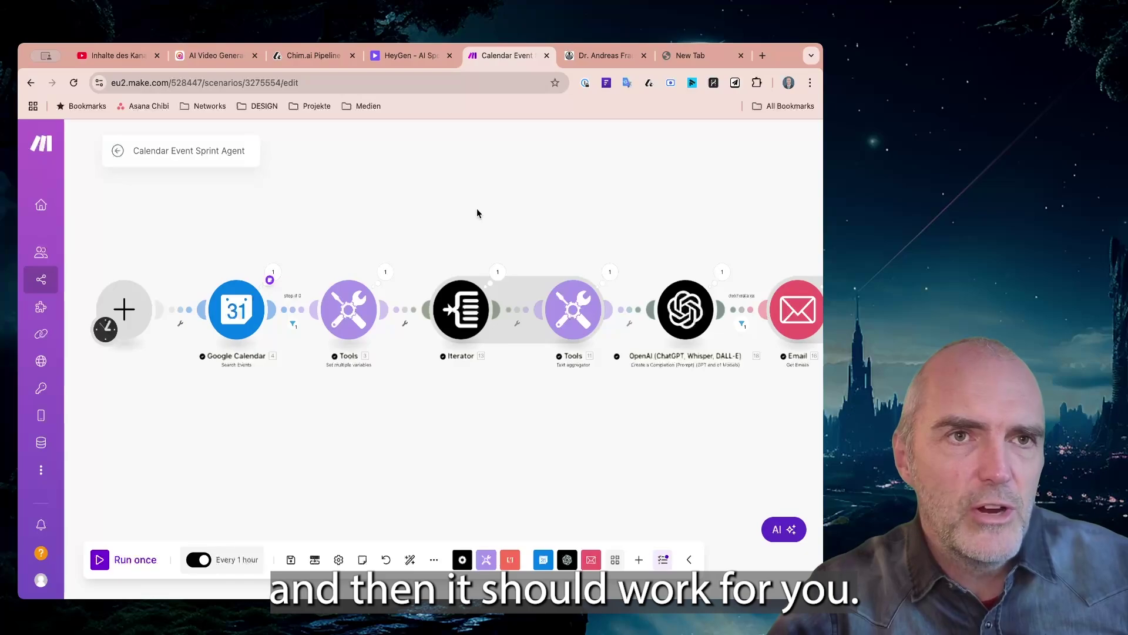
{"action": "scroll", "coordinate": [250, 352], "scroll_direction": "up", "scroll_amount": 1}
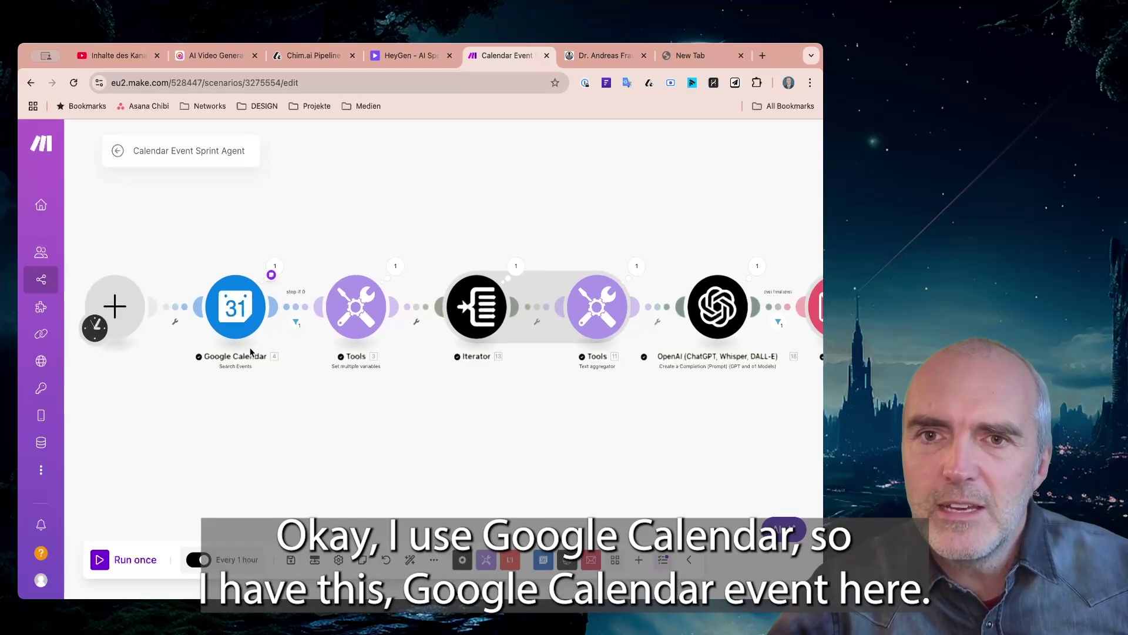
{"action": "scroll", "coordinate": [250, 351], "scroll_direction": "up", "scroll_amount": 1}
{"action": "left_click_drag", "start_coordinate": [224, 385], "coordinate": [241, 386]}
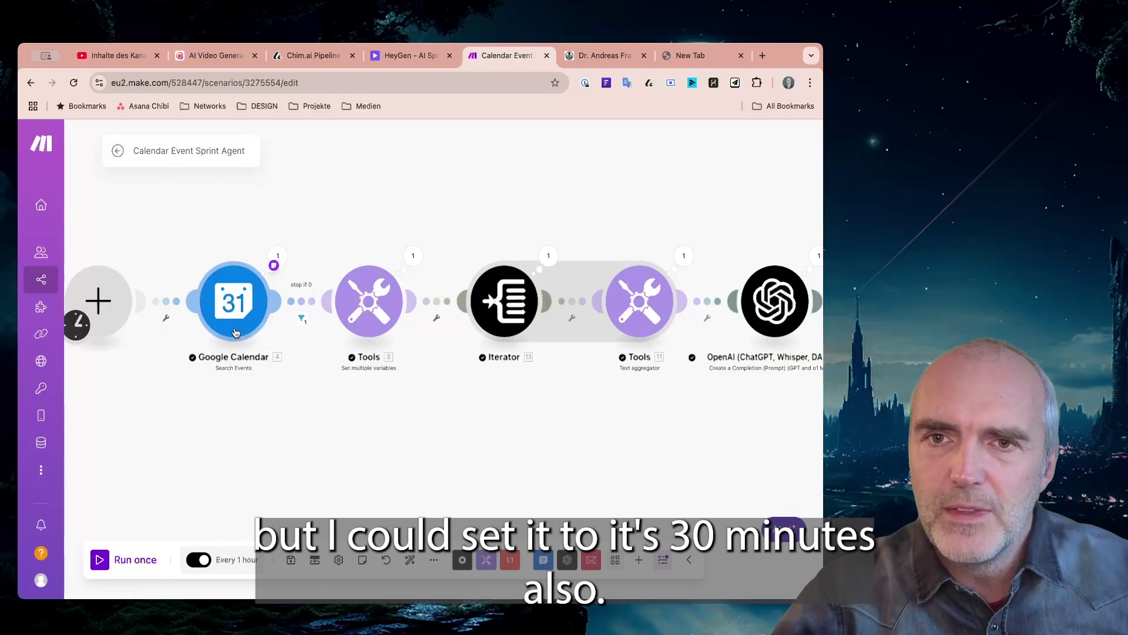
{"action": "left_click", "coordinate": [241, 301]}
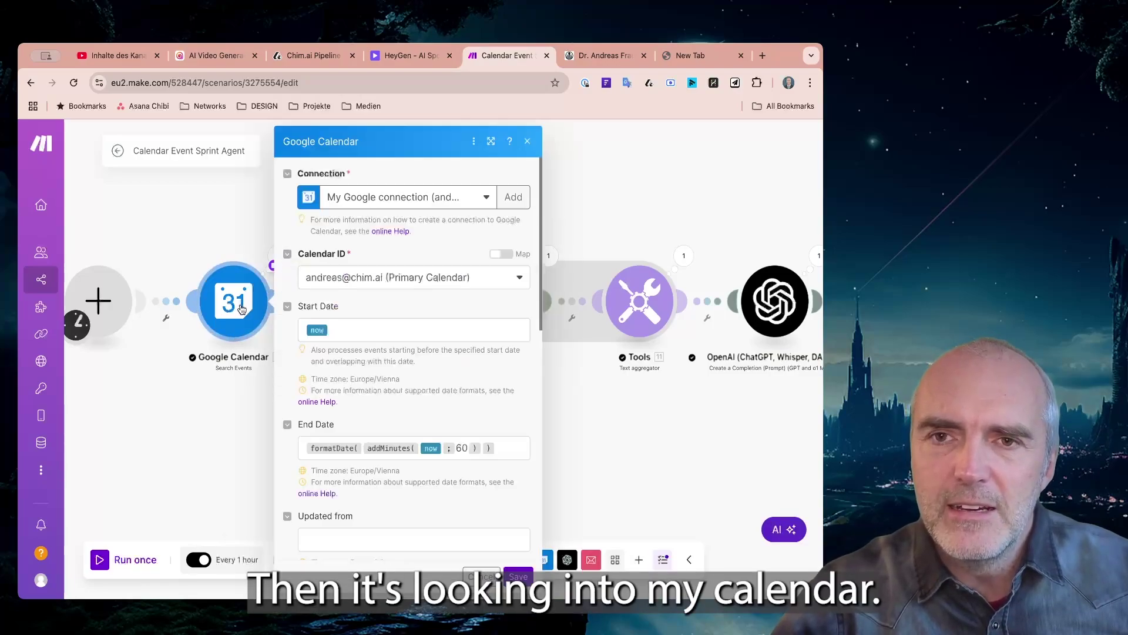
{"action": "scroll", "coordinate": [412, 353], "scroll_direction": "down", "scroll_amount": 3}
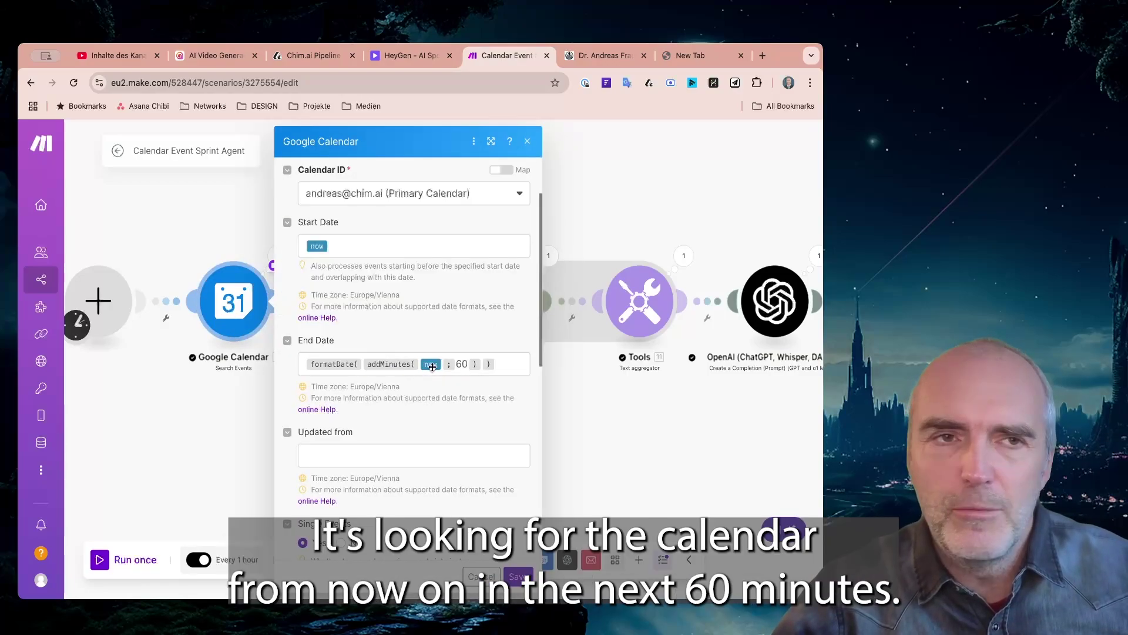
{"action": "mouse_move", "coordinate": [435, 366]}
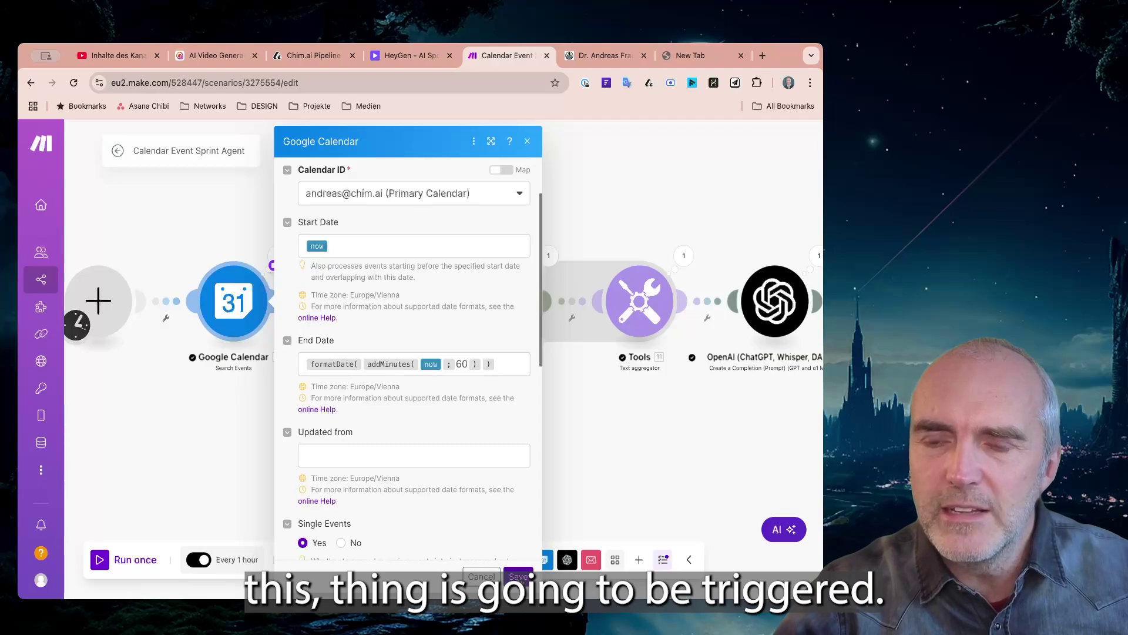
{"action": "left_click", "coordinate": [518, 576]}
Step: Examine the system prompt for extracting email addresses in the OpenAI module before the Email module, then close its settings
{"action": "left_click_drag", "start_coordinate": [428, 396], "coordinate": [315, 378]}
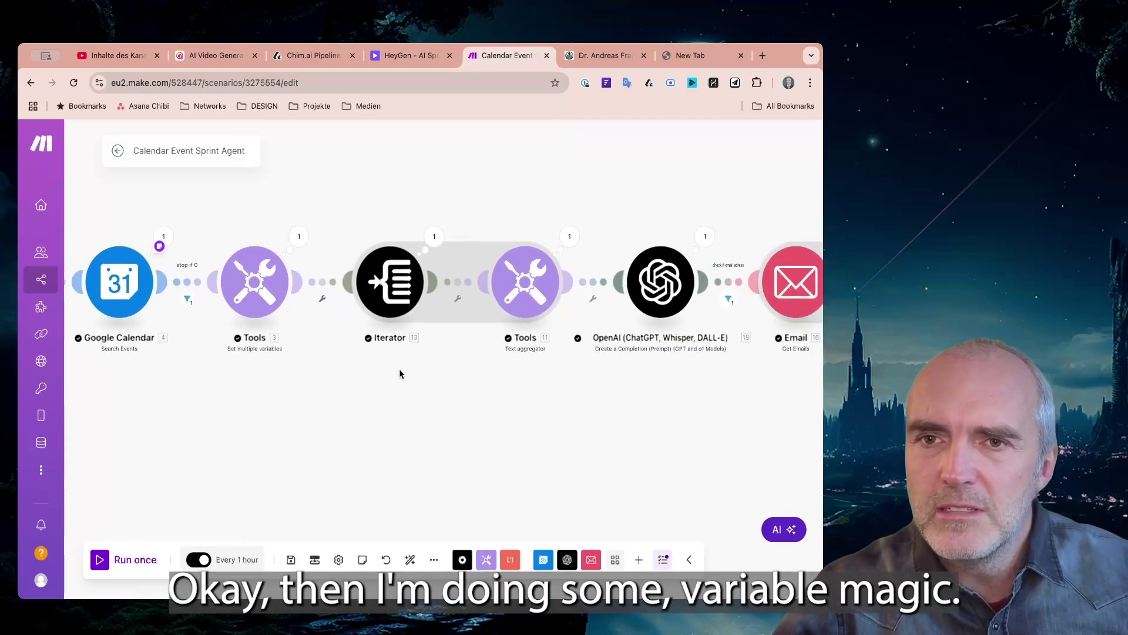
{"action": "scroll", "coordinate": [399, 374], "scroll_direction": "right", "scroll_amount": 5}
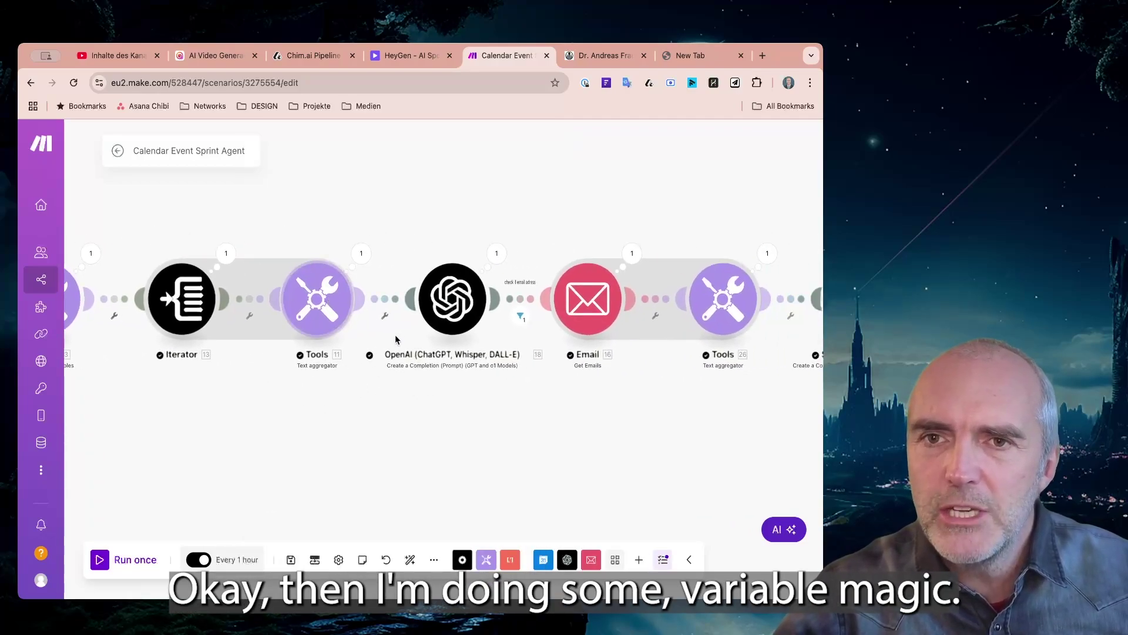
{"action": "left_click_drag", "start_coordinate": [231, 393], "coordinate": [274, 392]}
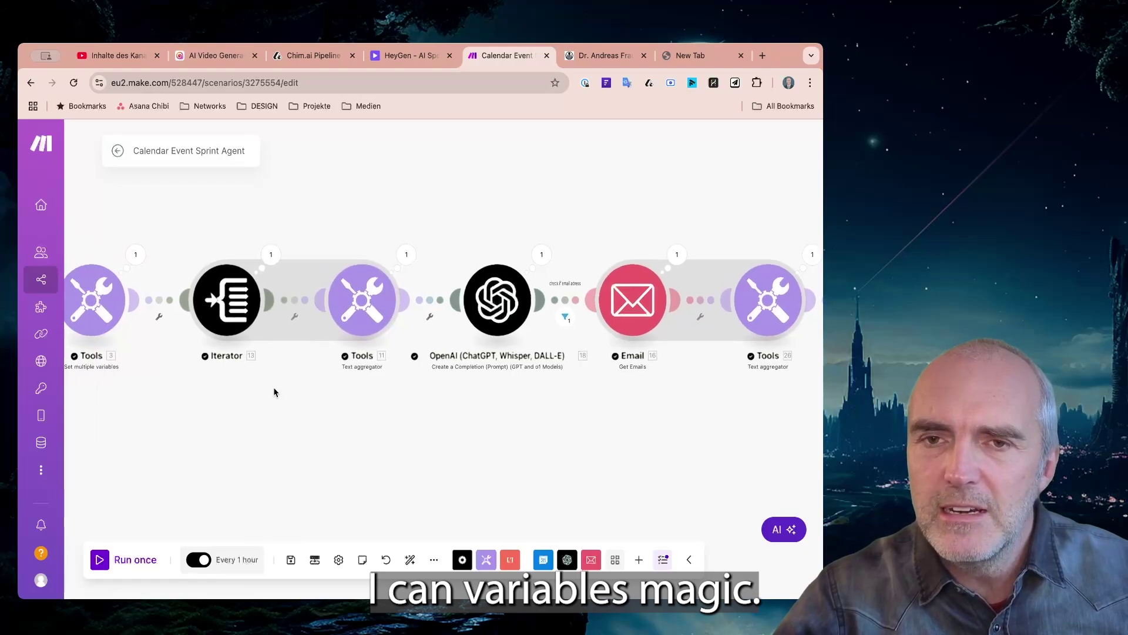
{"action": "scroll", "coordinate": [285, 379], "scroll_direction": "right", "scroll_amount": 3}
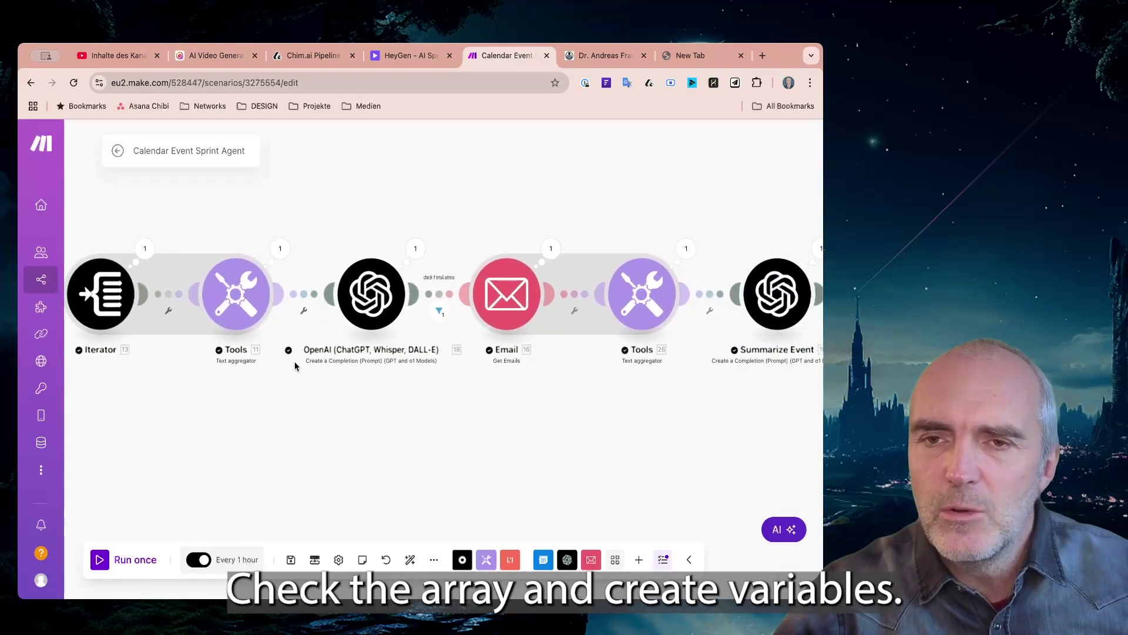
{"action": "left_click_drag", "start_coordinate": [388, 405], "coordinate": [344, 401]}
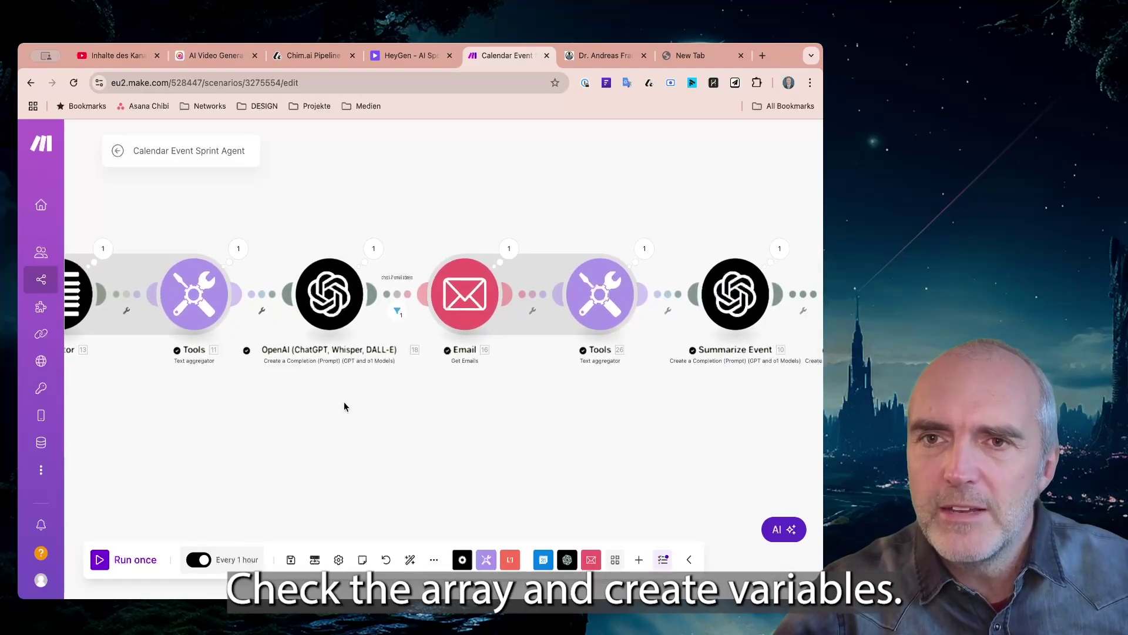
{"action": "left_click", "coordinate": [329, 294]}
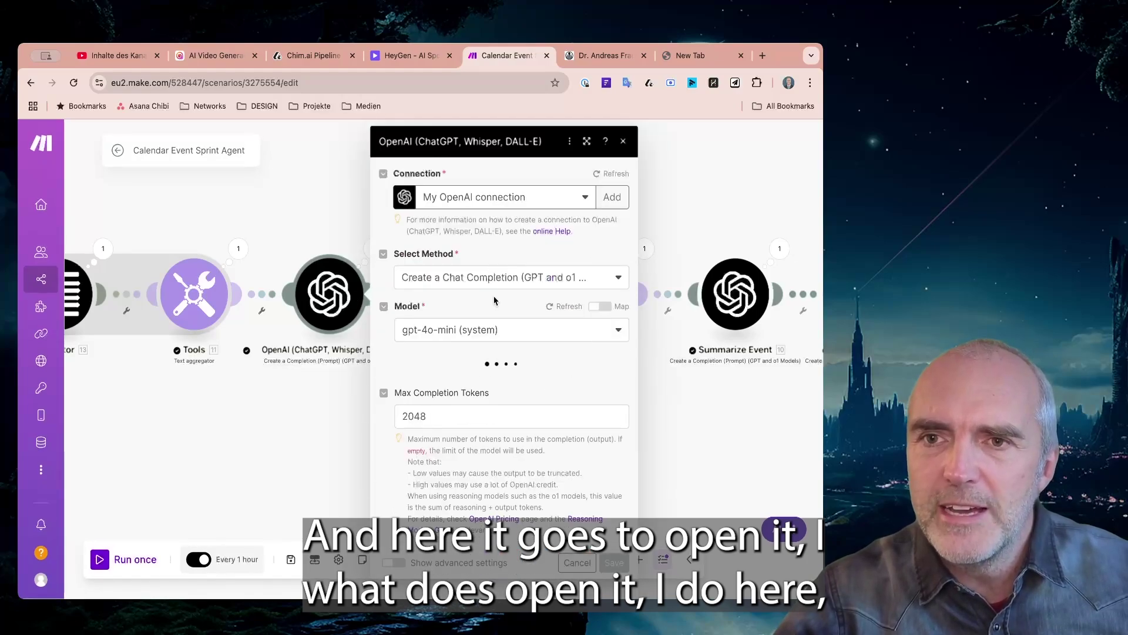
{"action": "left_click", "coordinate": [488, 329]}
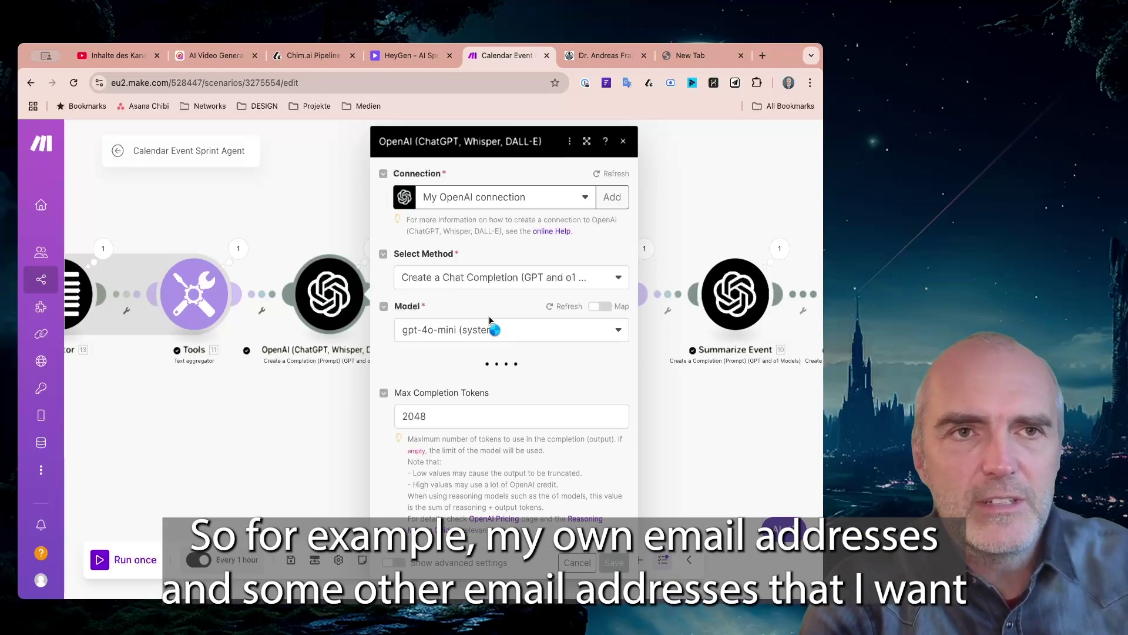
{"action": "scroll", "coordinate": [495, 329], "scroll_direction": "down", "scroll_amount": 3}
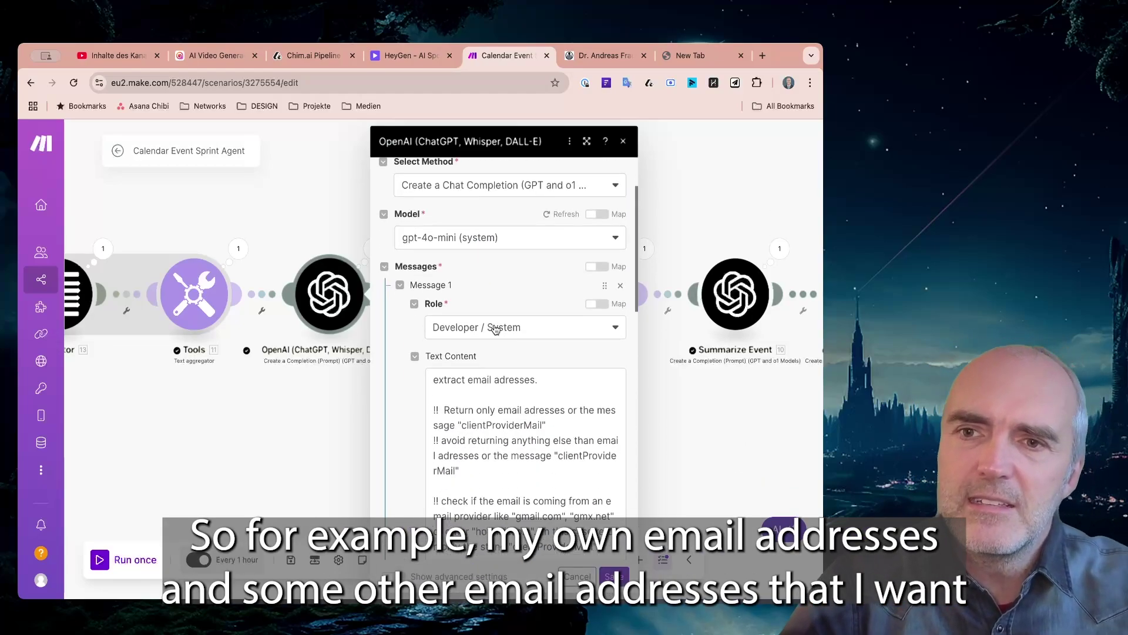
{"action": "scroll", "coordinate": [522, 413], "scroll_direction": "down", "scroll_amount": 2}
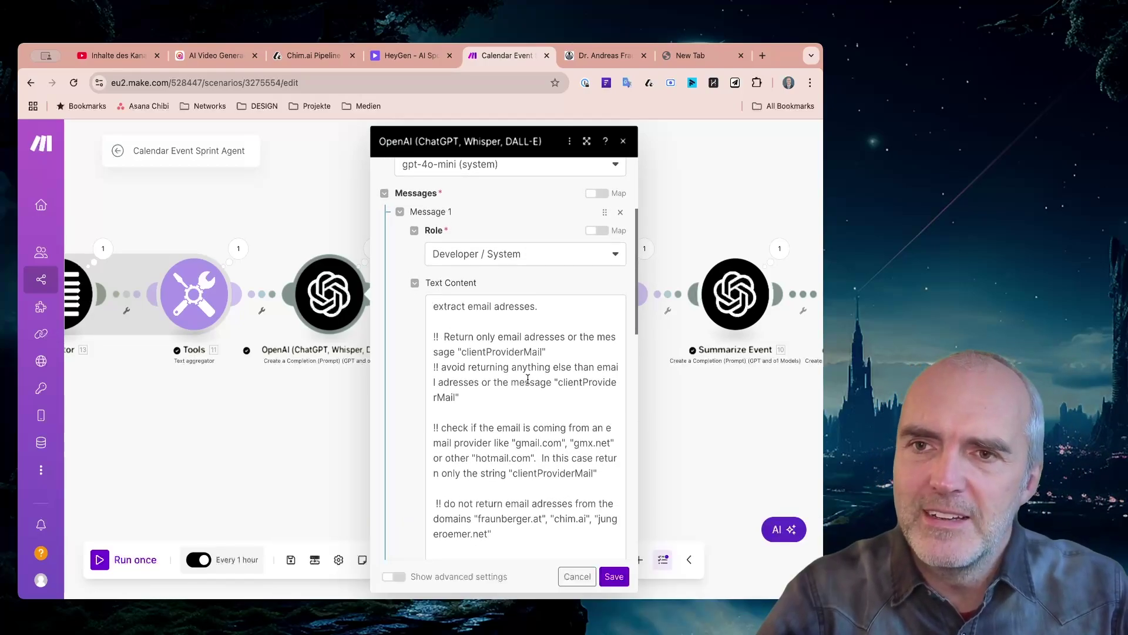
{"action": "scroll", "coordinate": [527, 379], "scroll_direction": "down", "scroll_amount": 1}
{"action": "scroll", "coordinate": [528, 379], "scroll_direction": "down", "scroll_amount": 1}
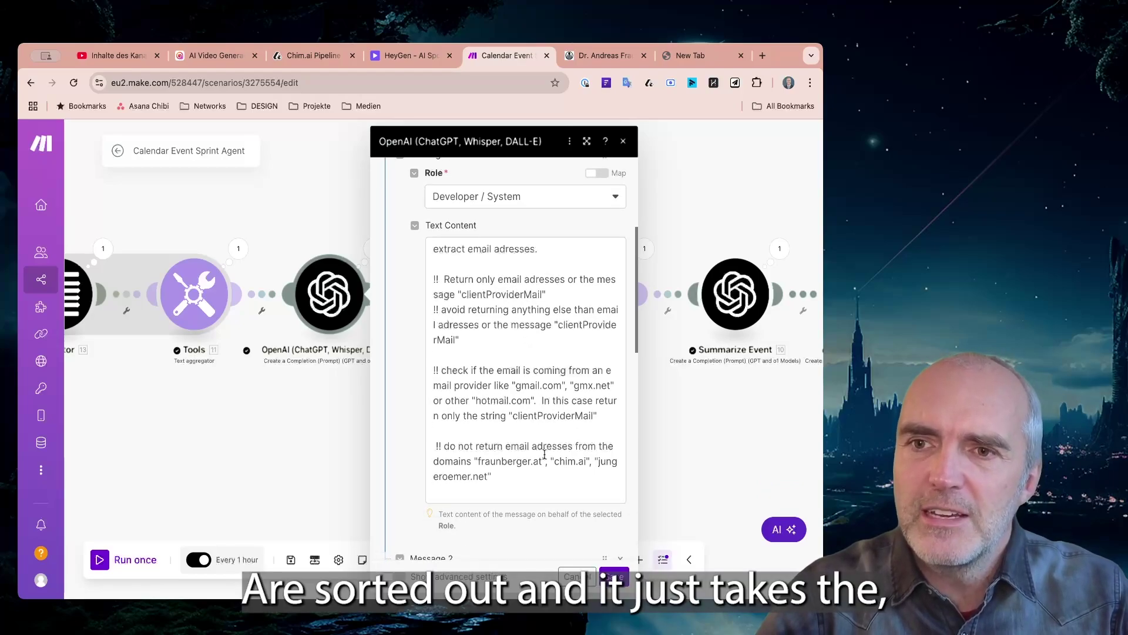
{"action": "scroll", "coordinate": [526, 393], "scroll_direction": "up", "scroll_amount": 1}
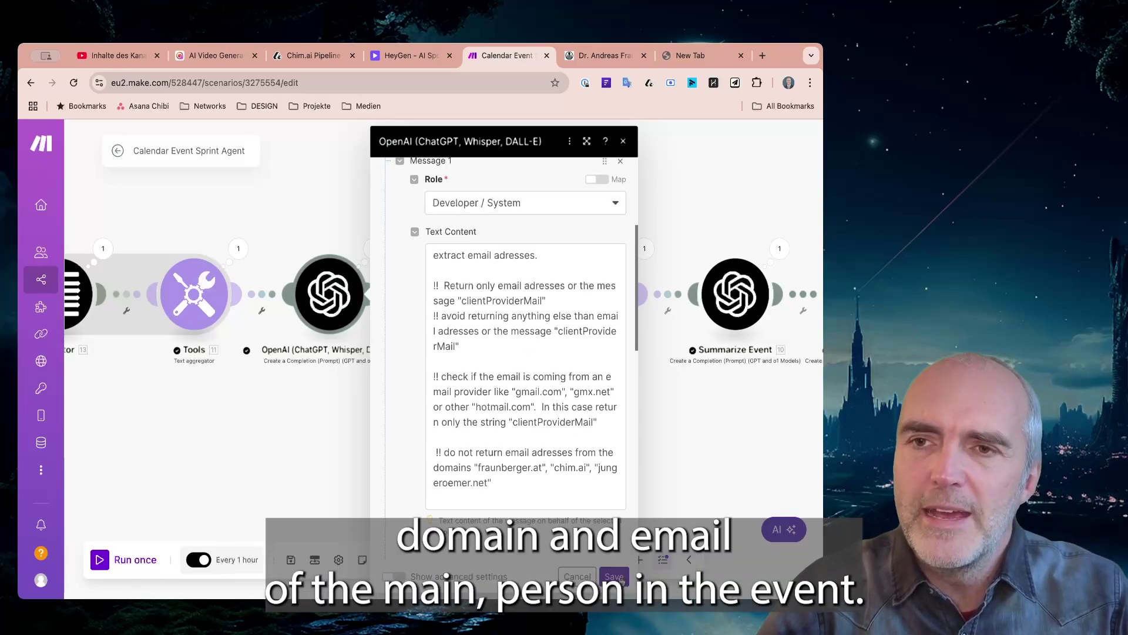
{"action": "left_click", "coordinate": [625, 141]}
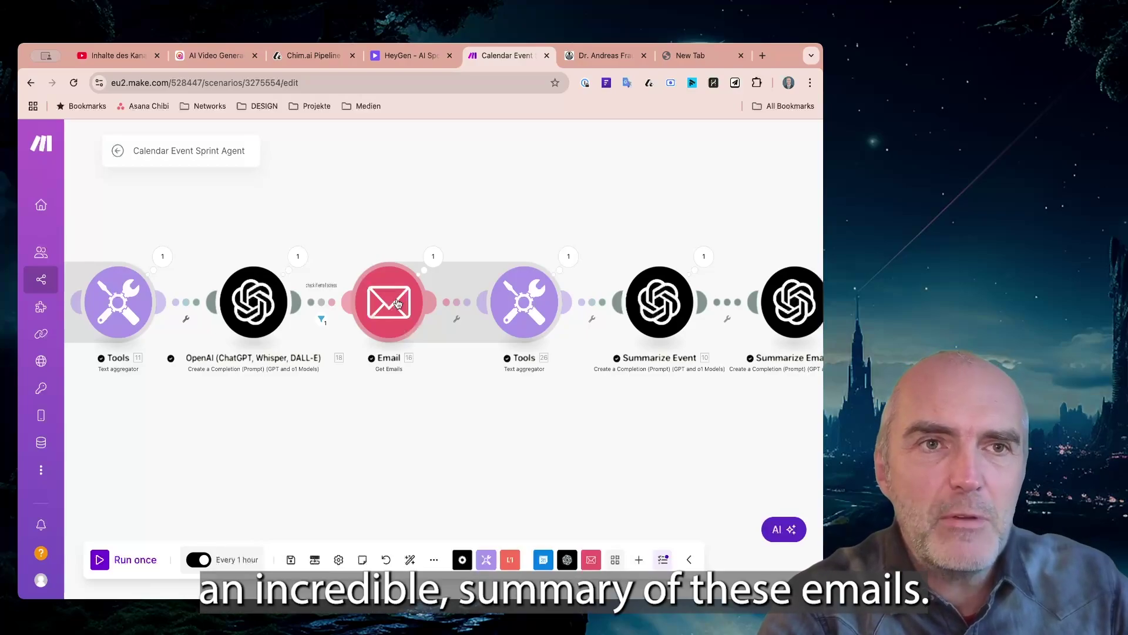
Step: Set the model of the SWOT + Competitor Analysis Perplexity module to sonar-pro
{"action": "left_click_drag", "start_coordinate": [455, 433], "coordinate": [397, 400]}
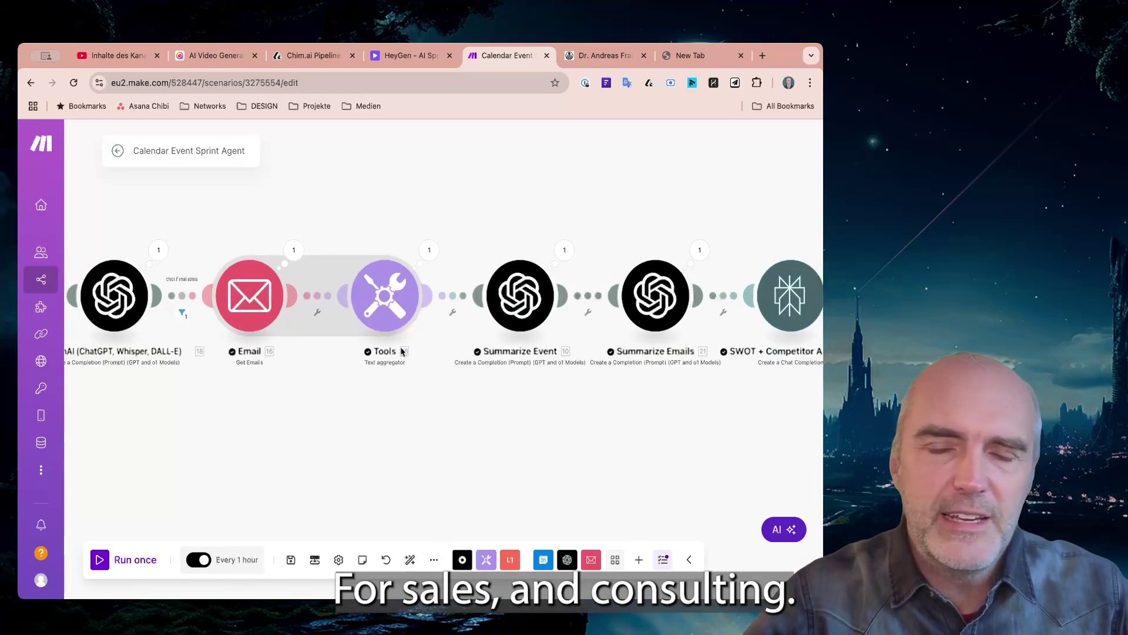
{"action": "left_click_drag", "start_coordinate": [419, 358], "coordinate": [390, 358]}
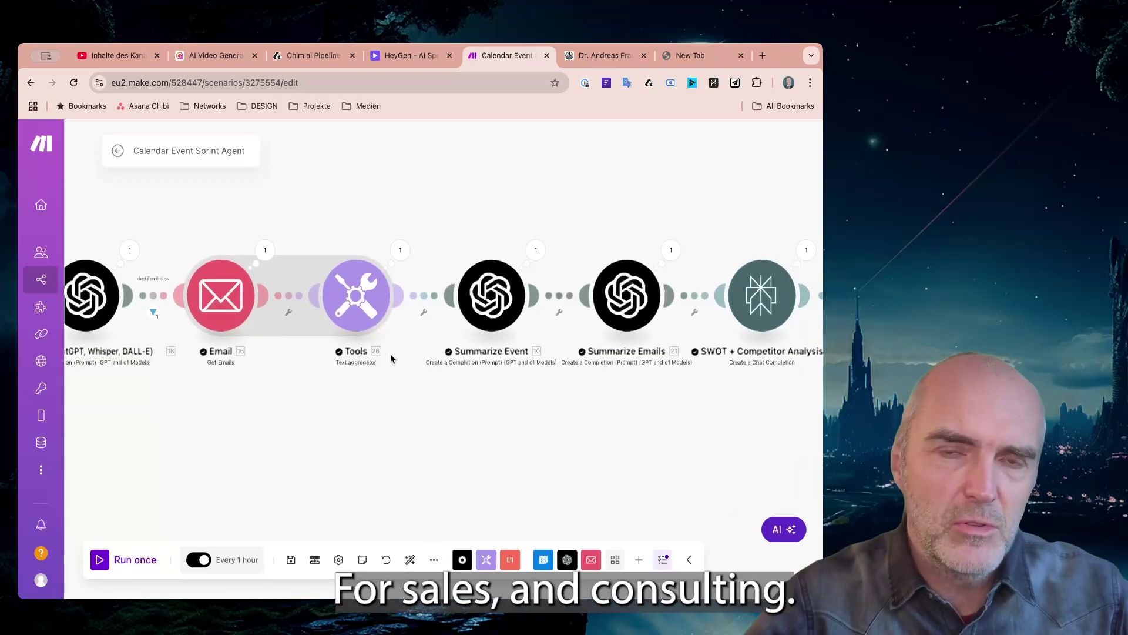
{"action": "left_click_drag", "start_coordinate": [453, 366], "coordinate": [384, 362]}
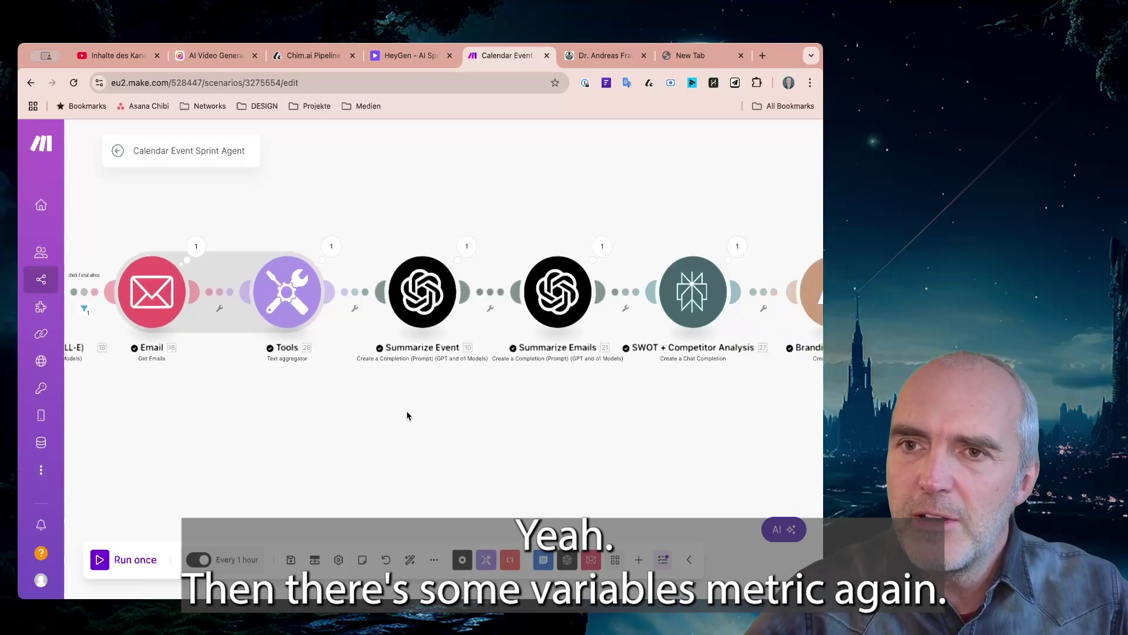
{"action": "left_click_drag", "start_coordinate": [407, 416], "coordinate": [352, 413]}
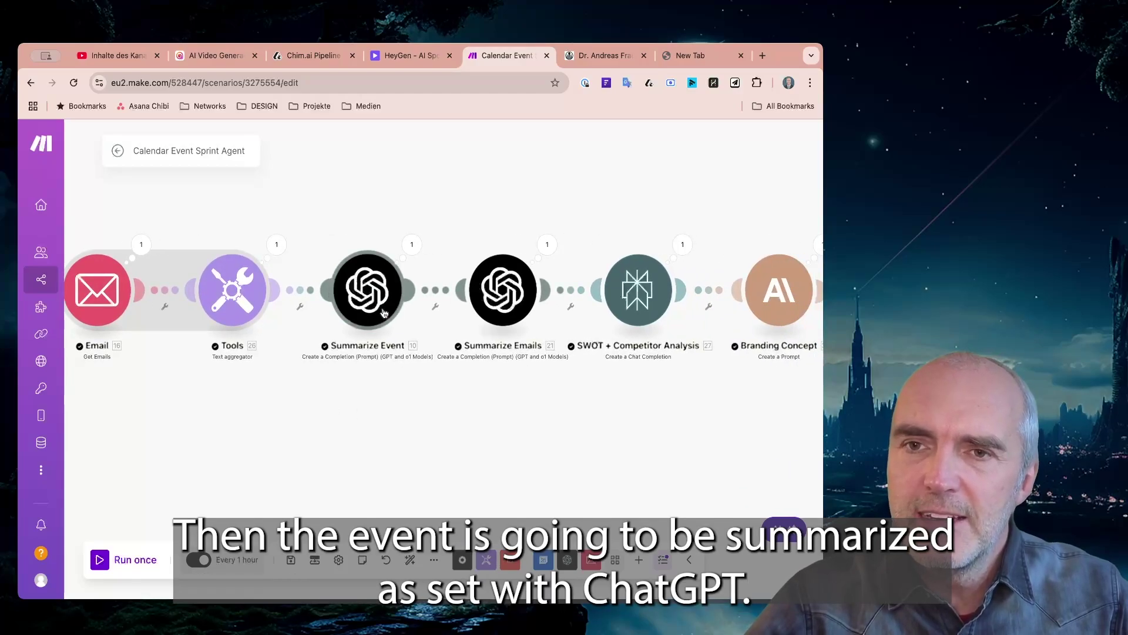
{"action": "scroll", "coordinate": [400, 327], "scroll_direction": "right", "scroll_amount": 5}
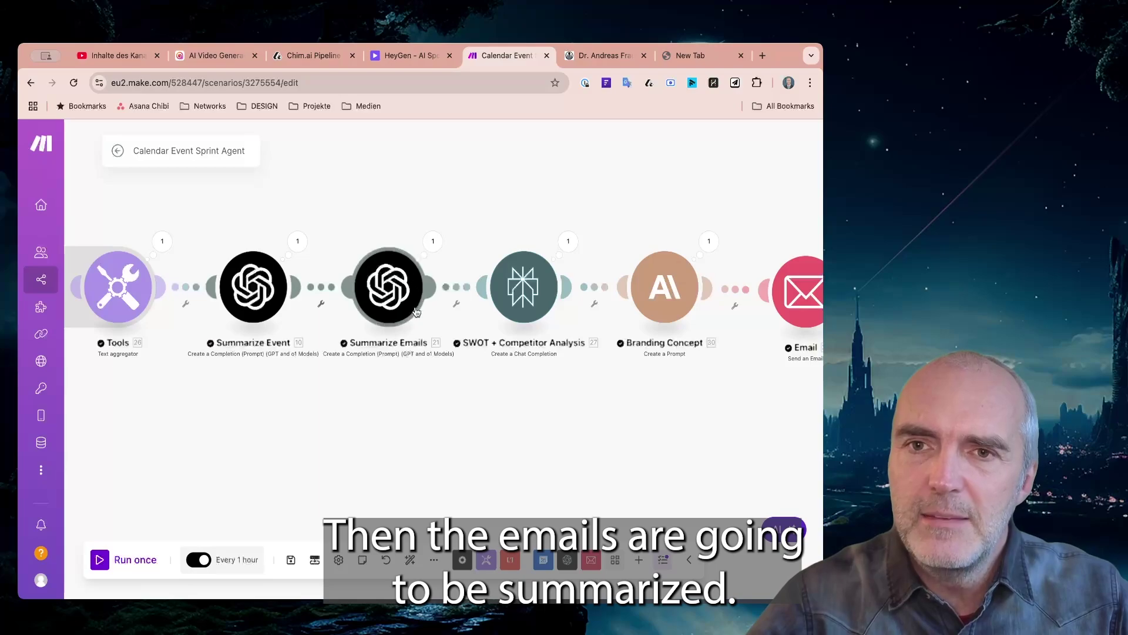
{"action": "scroll", "coordinate": [404, 336], "scroll_direction": "right", "scroll_amount": 5}
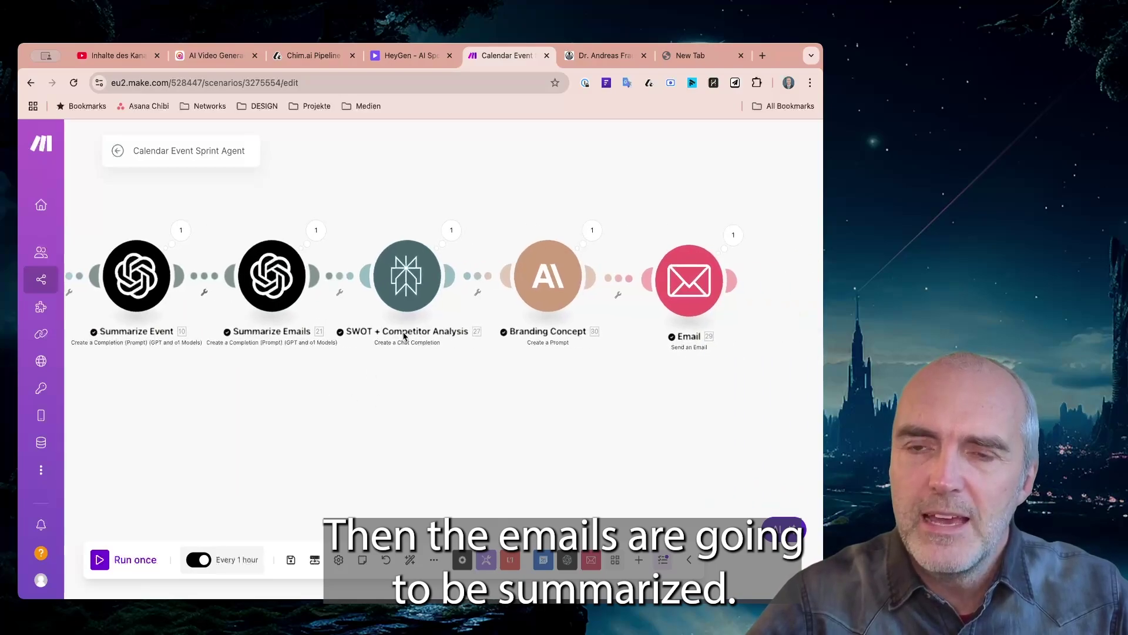
{"action": "left_click", "coordinate": [412, 281]}
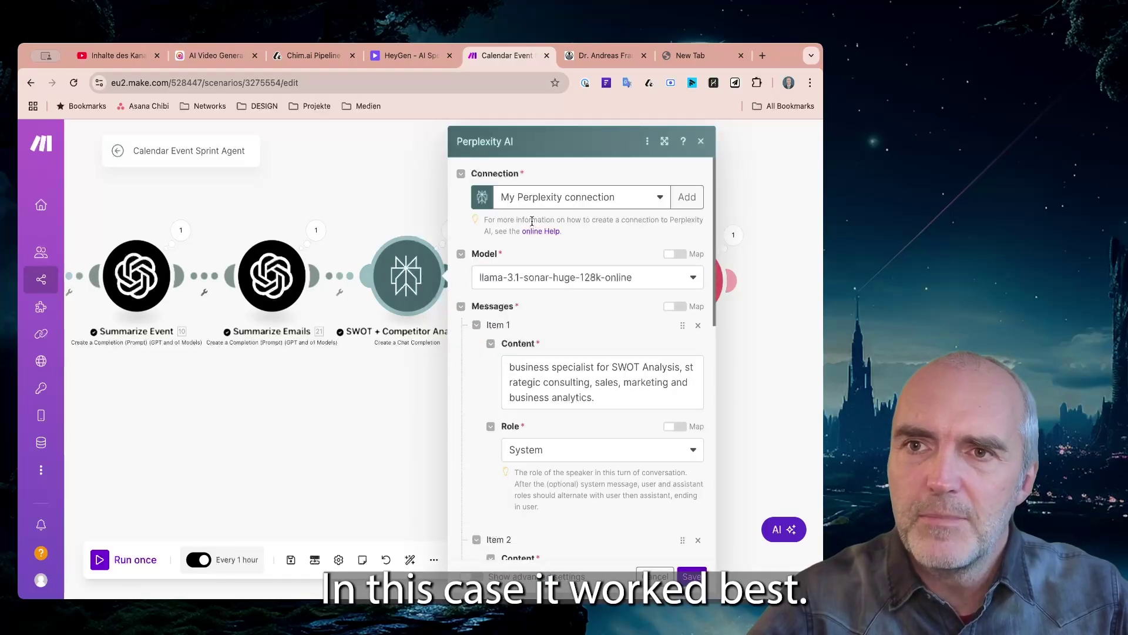
{"action": "left_click", "coordinate": [656, 283]}
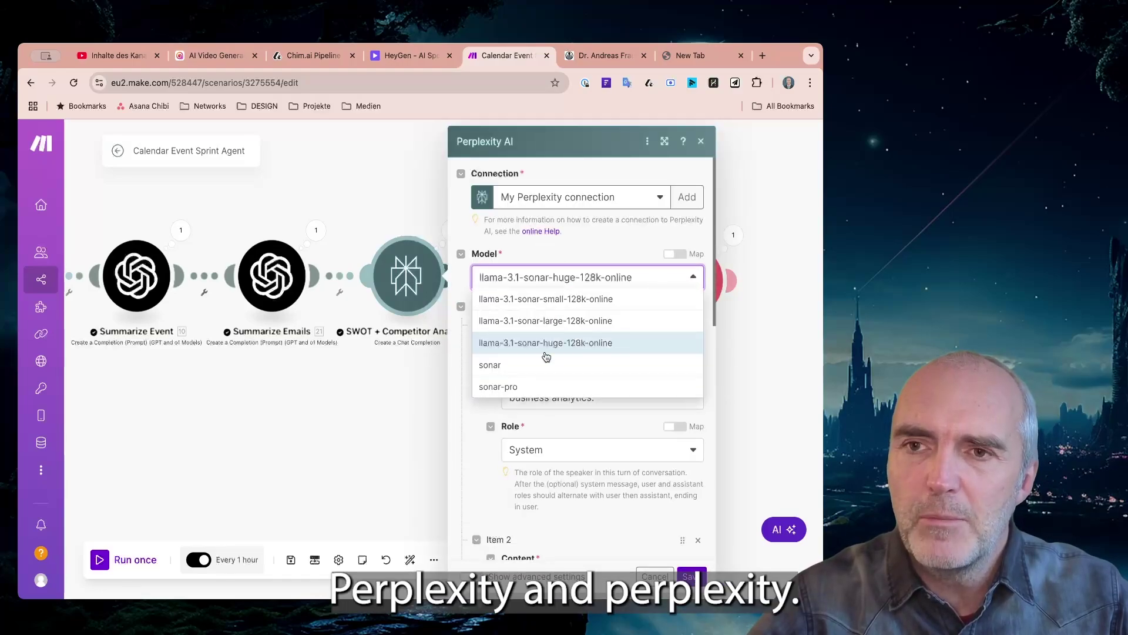
{"action": "left_click", "coordinate": [510, 386]}
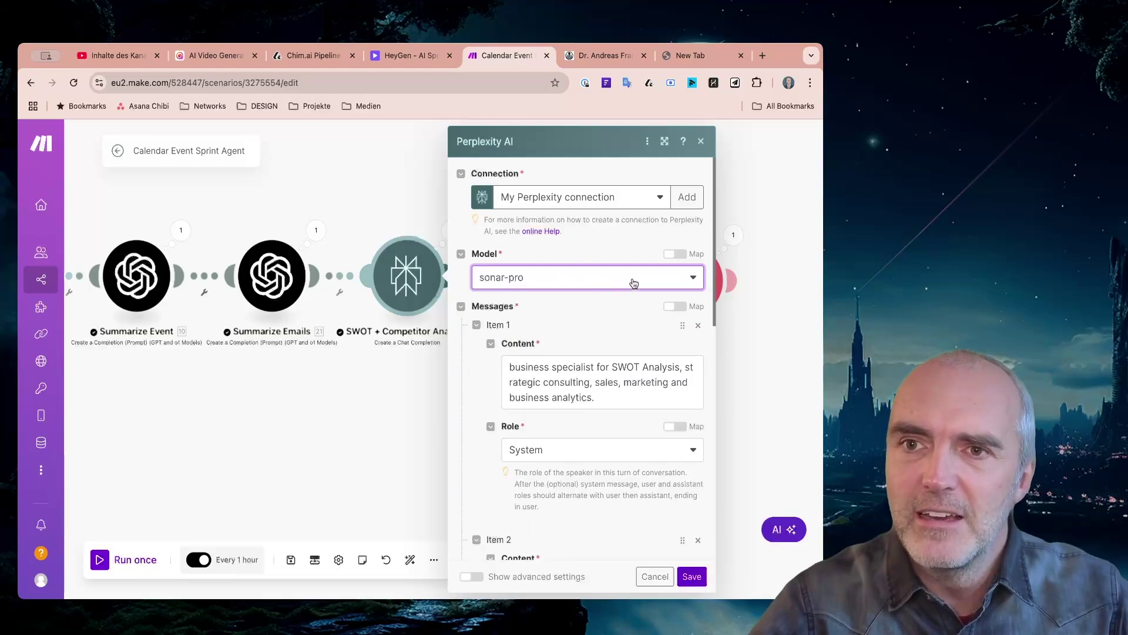
{"action": "left_click", "coordinate": [682, 282]}
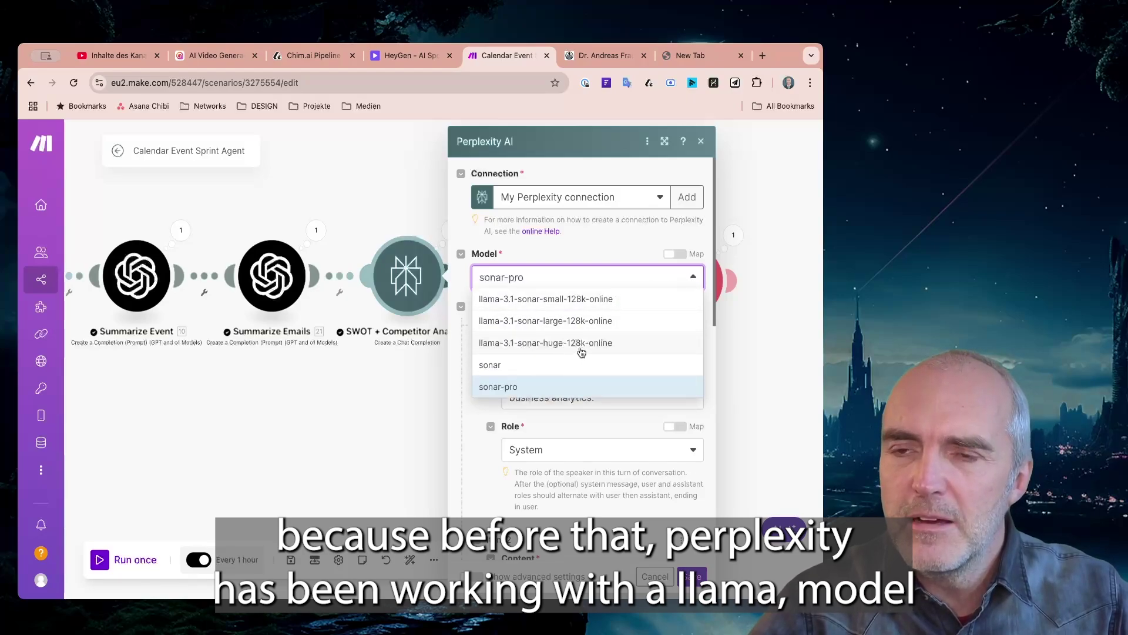
{"action": "left_click", "coordinate": [534, 387]}
Step: Examine the system message and the business analysis prompt in the Perplexity module's messages
{"action": "scroll", "coordinate": [623, 382], "scroll_direction": "down", "scroll_amount": 1}
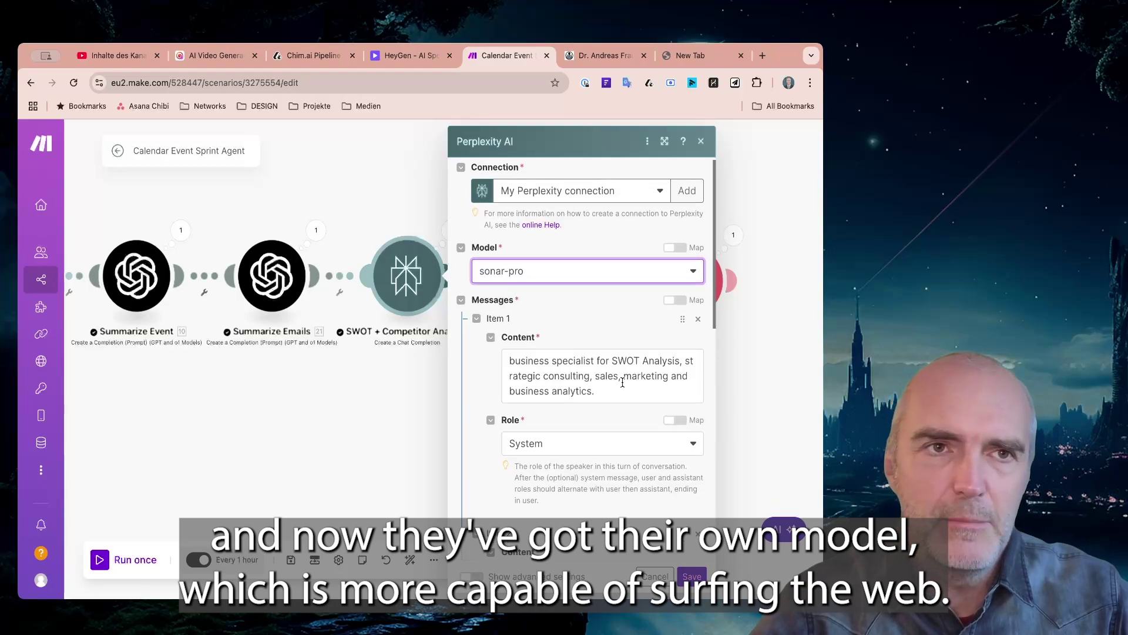
{"action": "scroll", "coordinate": [621, 340], "scroll_direction": "down", "scroll_amount": 1}
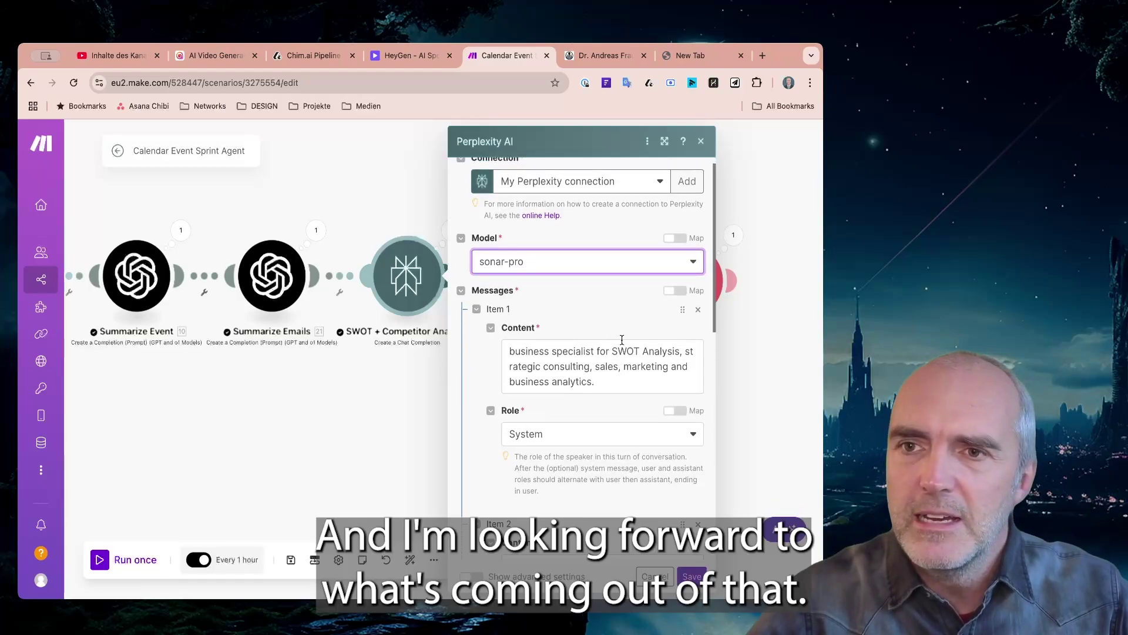
{"action": "scroll", "coordinate": [602, 316], "scroll_direction": "down", "scroll_amount": 2}
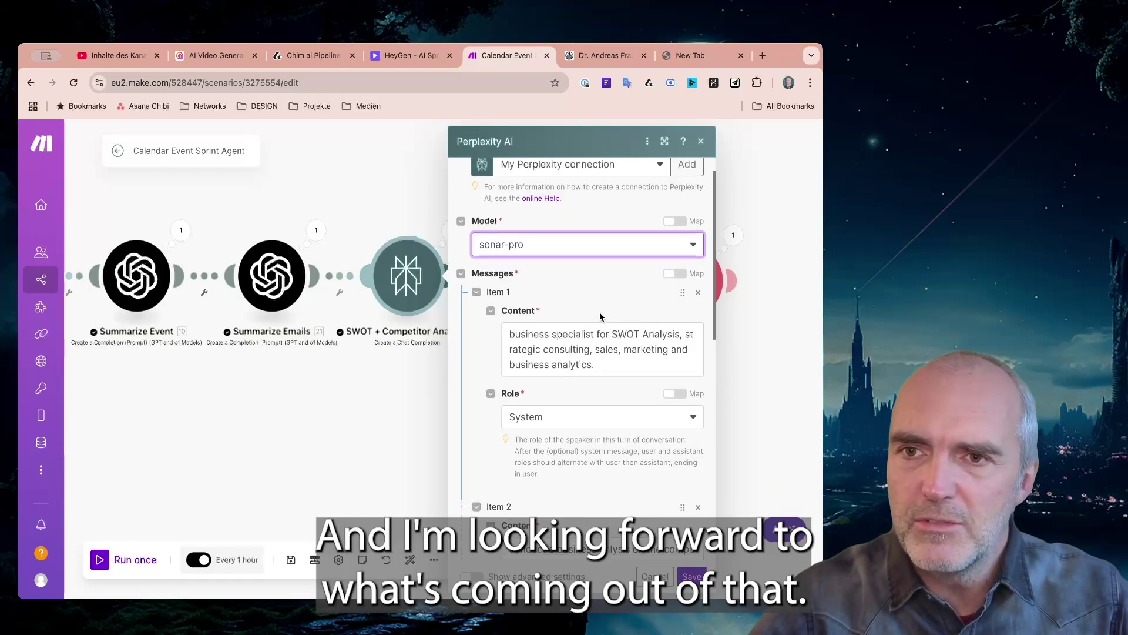
{"action": "scroll", "coordinate": [546, 315], "scroll_direction": "down", "scroll_amount": 3}
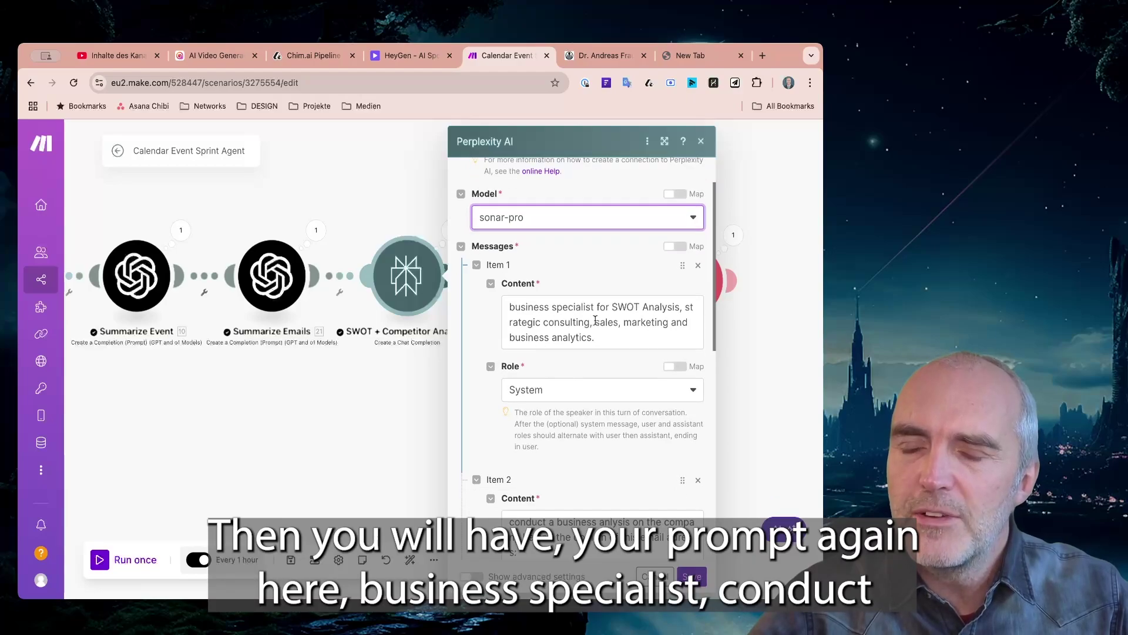
{"action": "scroll", "coordinate": [552, 311], "scroll_direction": "down", "scroll_amount": 5}
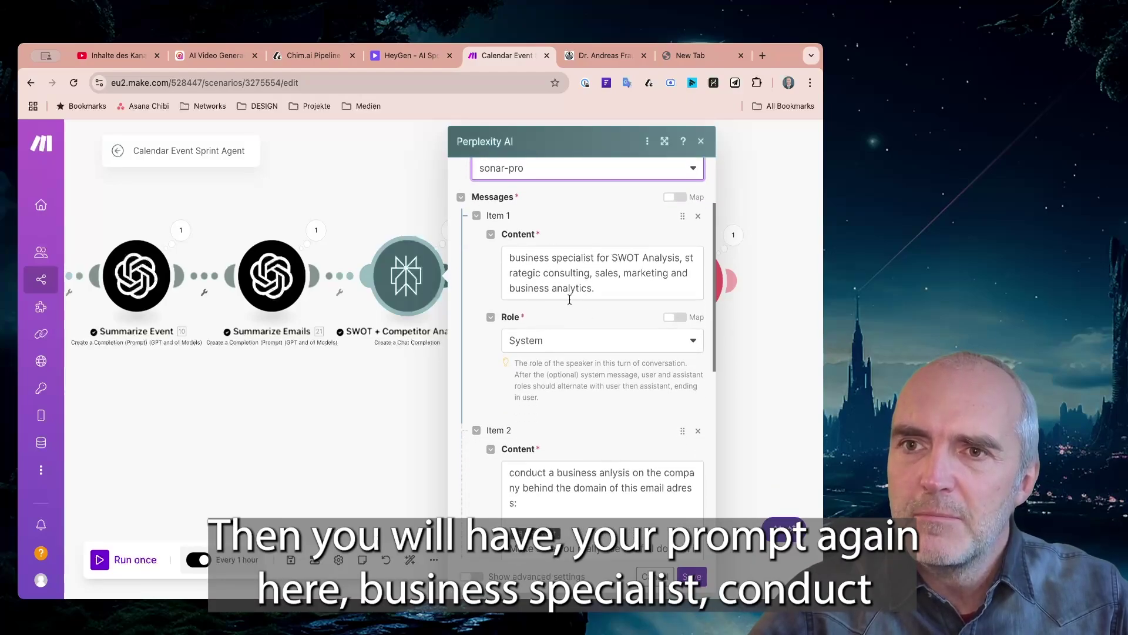
{"action": "scroll", "coordinate": [527, 300], "scroll_direction": "down", "scroll_amount": 10}
{"action": "scroll", "coordinate": [500, 350], "scroll_direction": "down", "scroll_amount": 8}
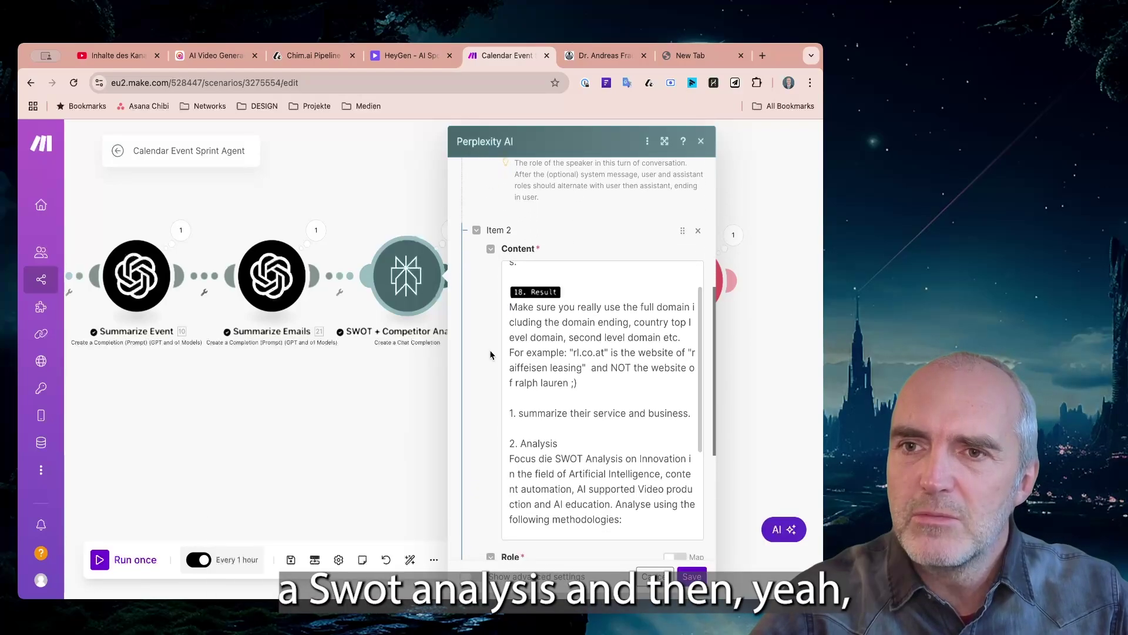
{"action": "scroll", "coordinate": [556, 366], "scroll_direction": "up", "scroll_amount": 3}
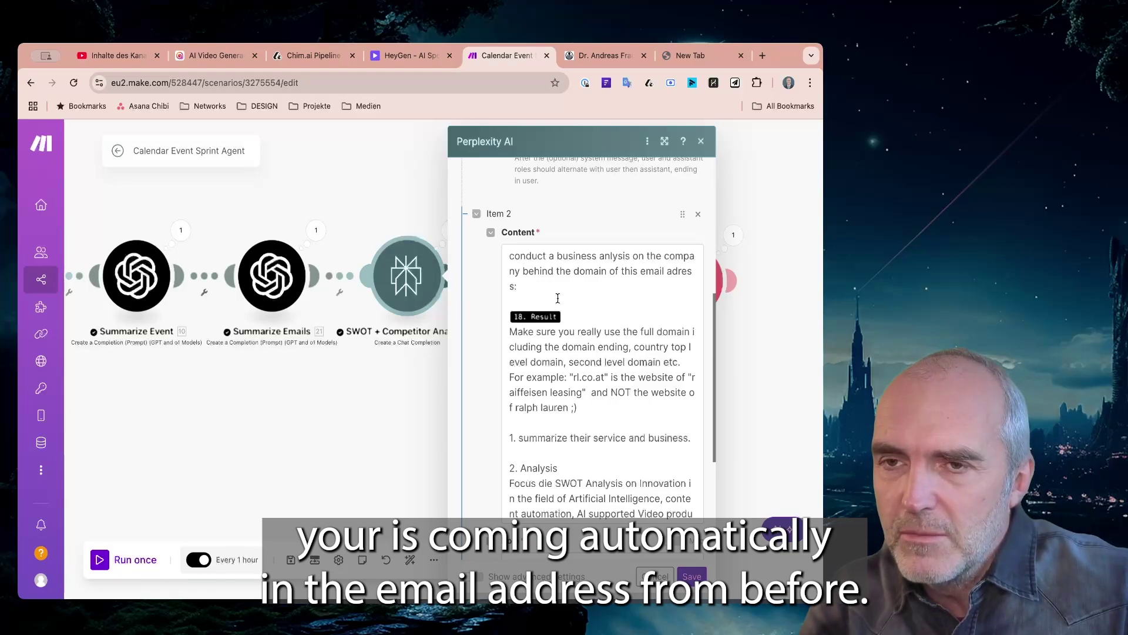
Step: Examine the Perplexity prompt's instruction to use the full domain of the email address, including its rl.co.at example
{"action": "scroll", "coordinate": [549, 321], "scroll_direction": "down", "scroll_amount": 1}
{"action": "left_click_drag", "start_coordinate": [523, 312], "coordinate": [567, 326]}
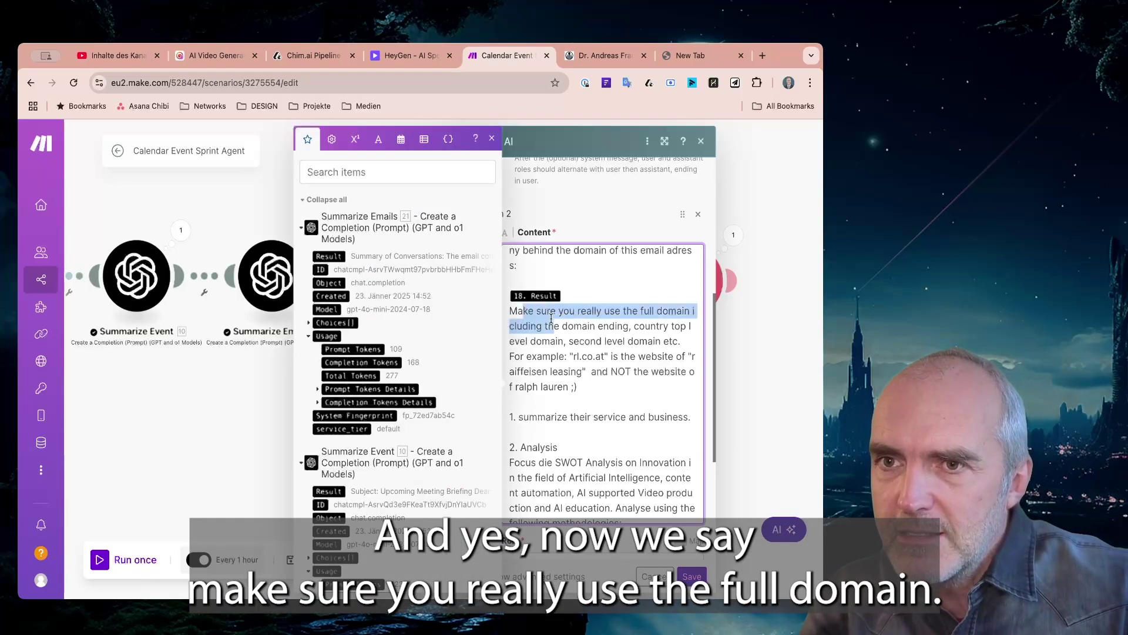
{"action": "left_click", "coordinate": [603, 341]}
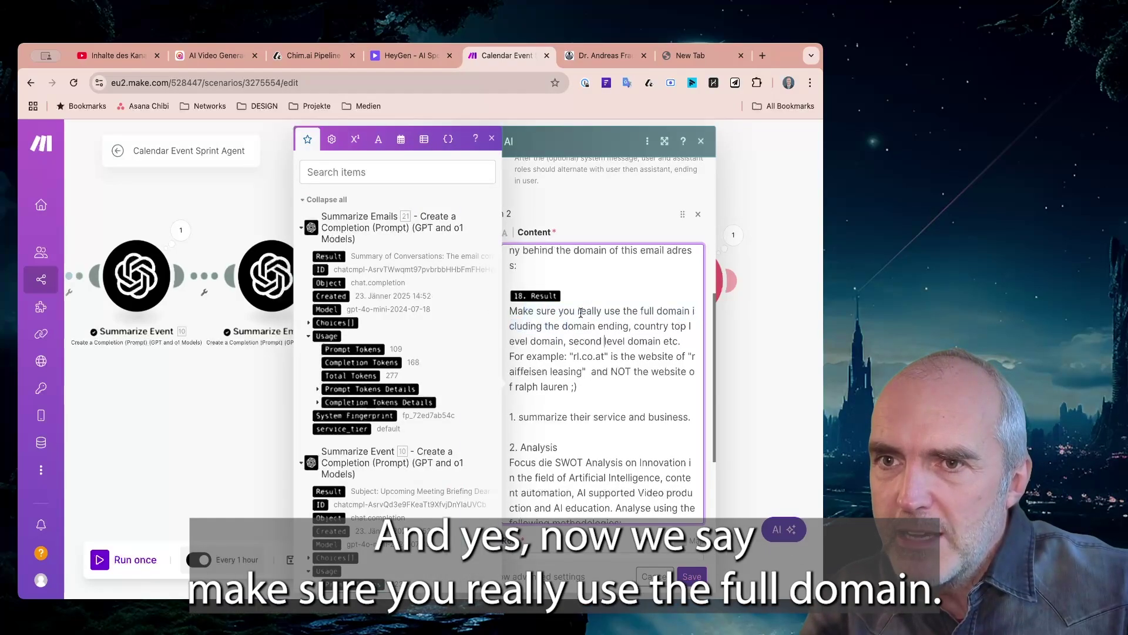
{"action": "left_click_drag", "start_coordinate": [587, 312], "coordinate": [626, 329]}
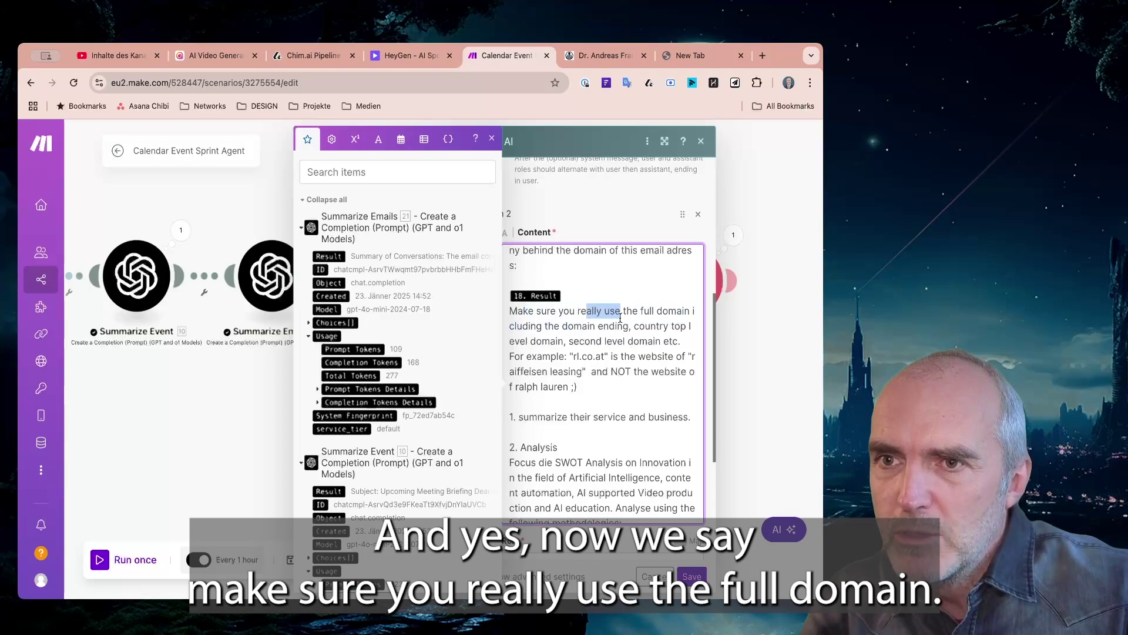
{"action": "left_click", "coordinate": [530, 356]}
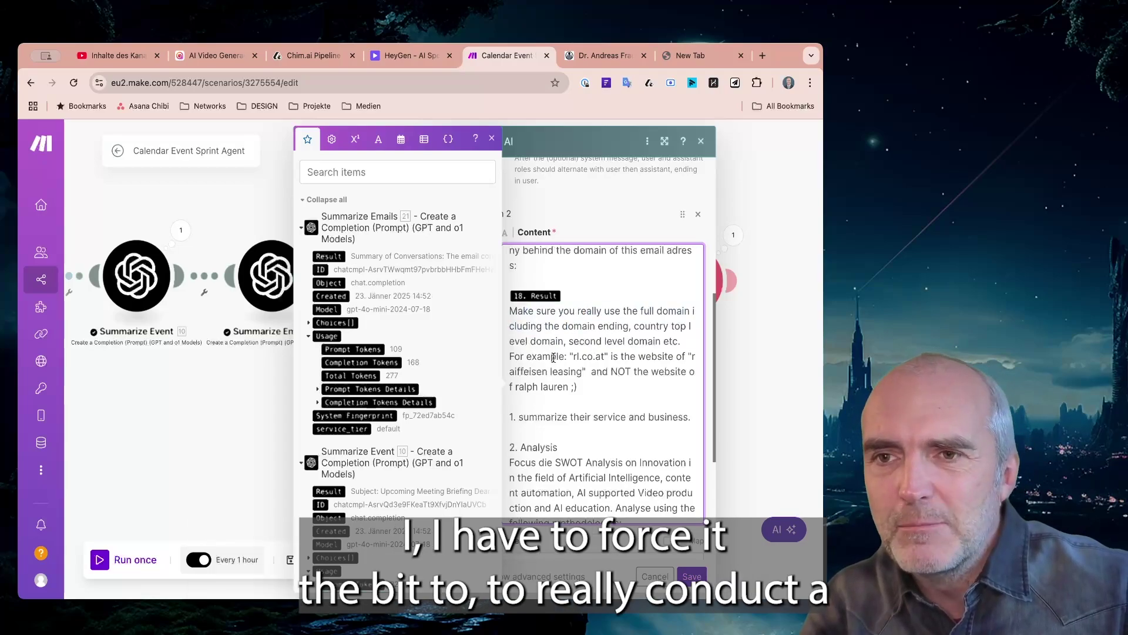
{"action": "left_click", "coordinate": [581, 381]}
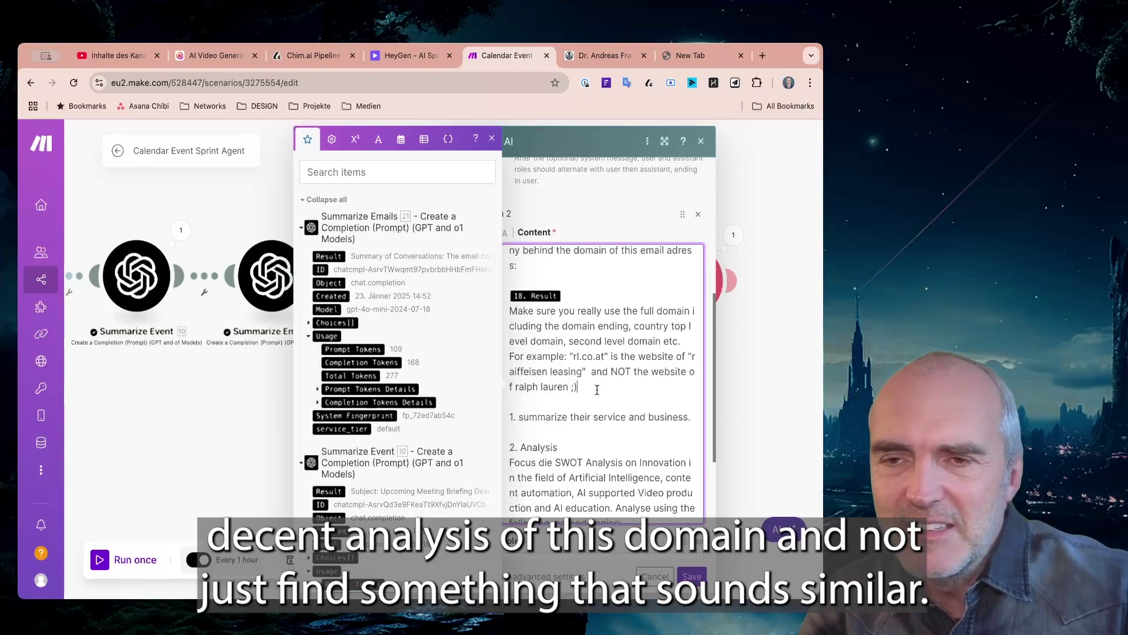
{"action": "scroll", "coordinate": [597, 390], "scroll_direction": "down", "scroll_amount": 1}
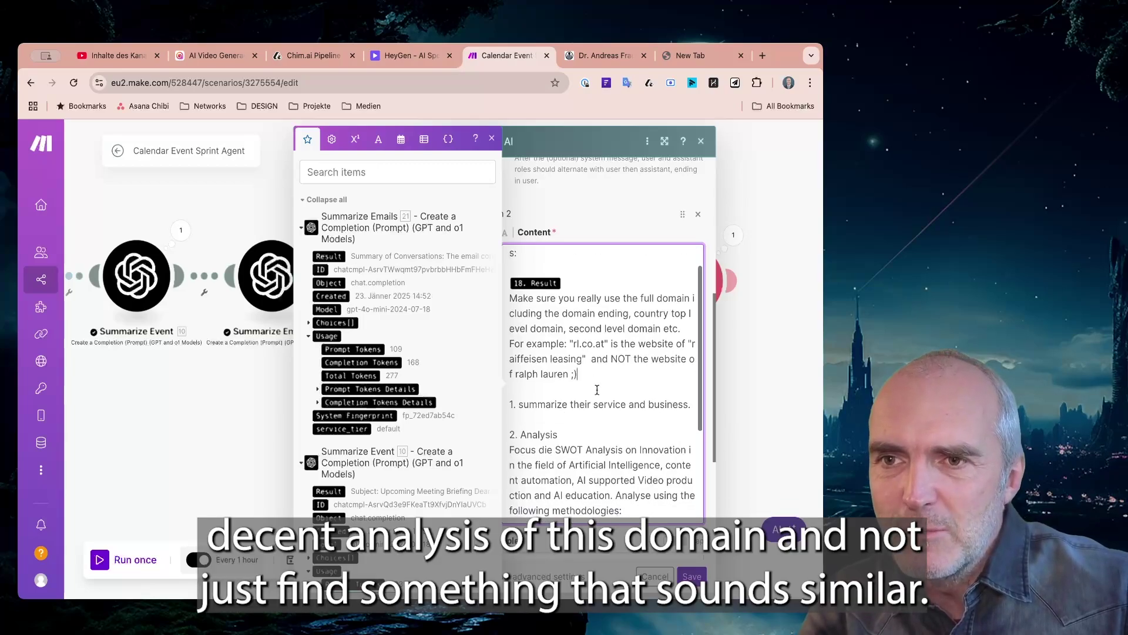
{"action": "left_click", "coordinate": [492, 141]}
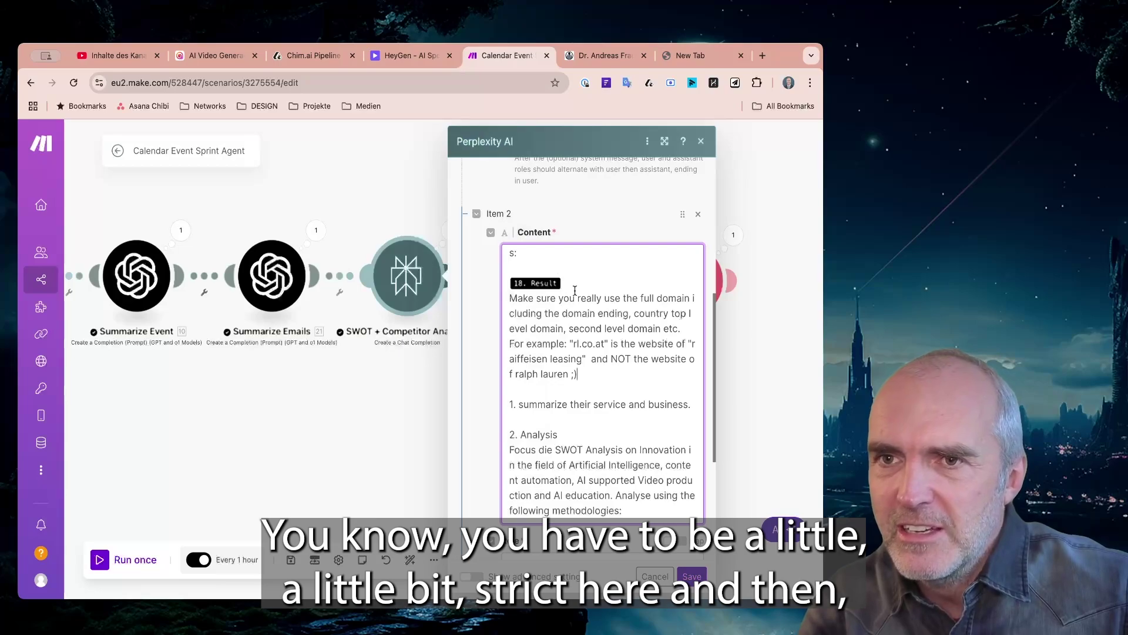
Step: Examine the prompt's service summary and SWOT Analysis instructions, including the focus on AI innovation, content automation, video production and education
{"action": "scroll", "coordinate": [581, 324], "scroll_direction": "down", "scroll_amount": 5}
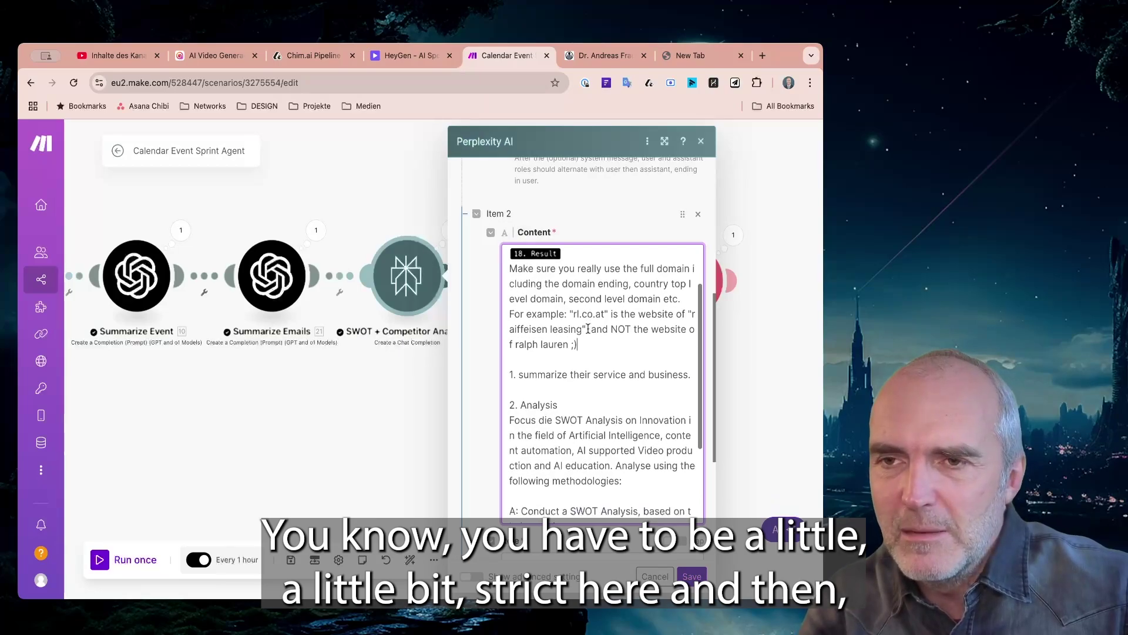
{"action": "scroll", "coordinate": [571, 338], "scroll_direction": "down", "scroll_amount": 2}
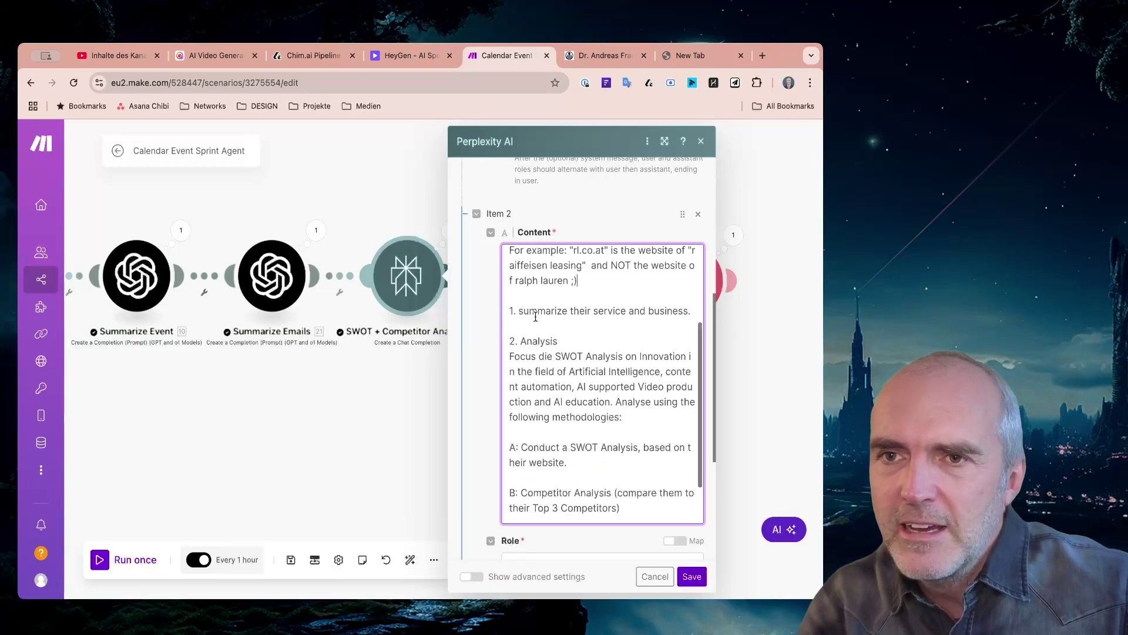
{"action": "left_click_drag", "start_coordinate": [528, 310], "coordinate": [620, 316]}
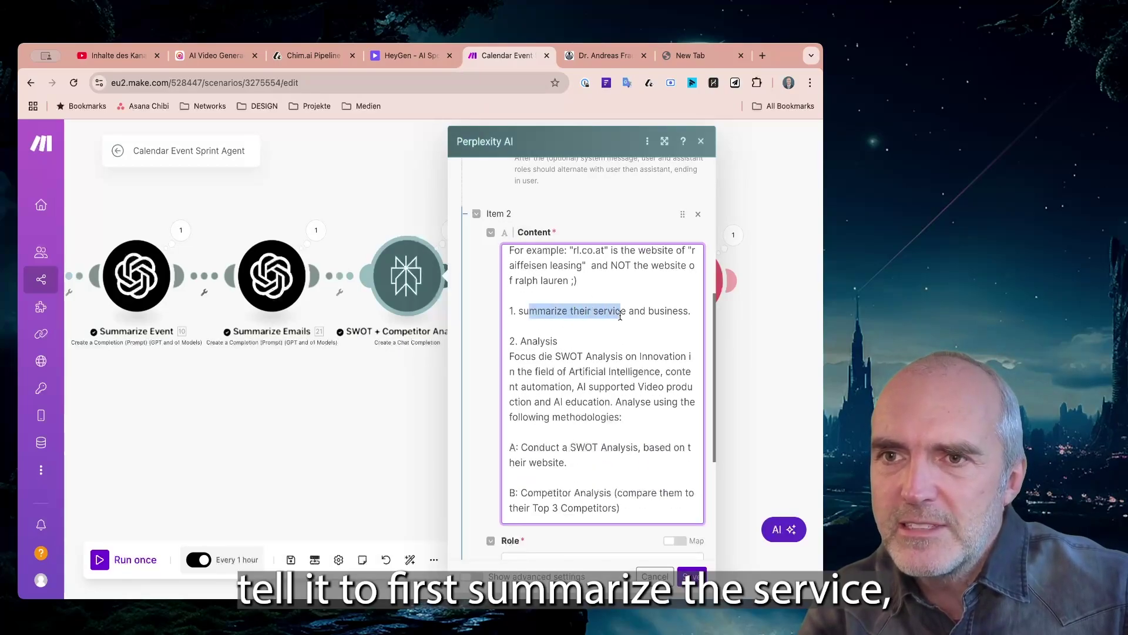
{"action": "left_click", "coordinate": [583, 362]}
{"action": "scroll", "coordinate": [564, 347], "scroll_direction": "down", "scroll_amount": 2}
{"action": "left_click_drag", "start_coordinate": [545, 335], "coordinate": [588, 332]}
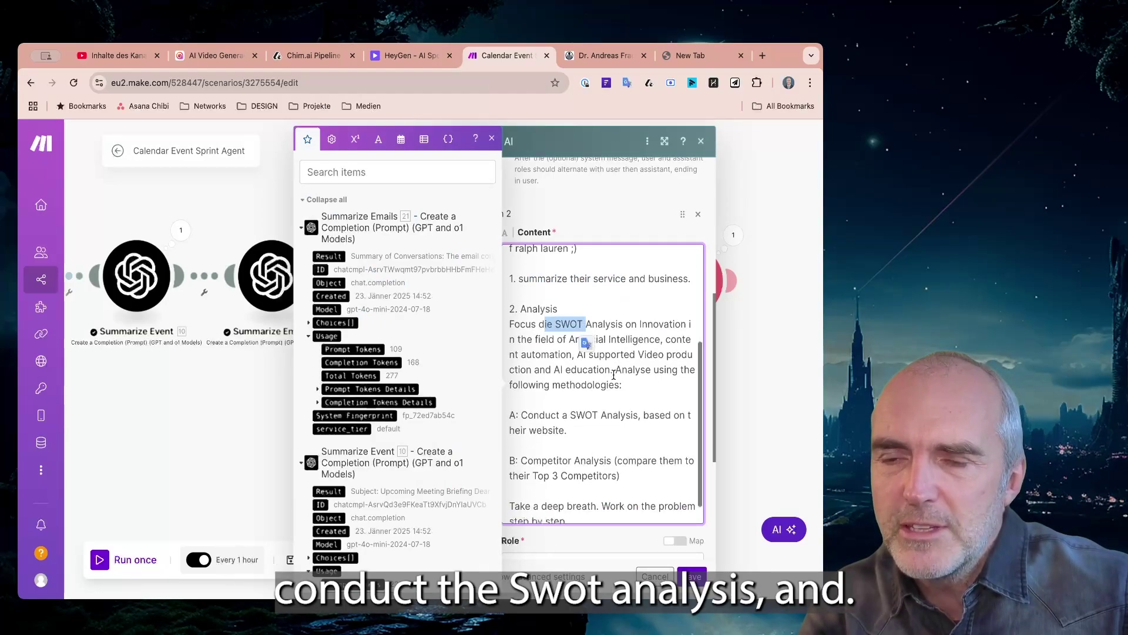
{"action": "scroll", "coordinate": [611, 353], "scroll_direction": "down", "scroll_amount": 1}
{"action": "scroll", "coordinate": [609, 339], "scroll_direction": "down", "scroll_amount": 1}
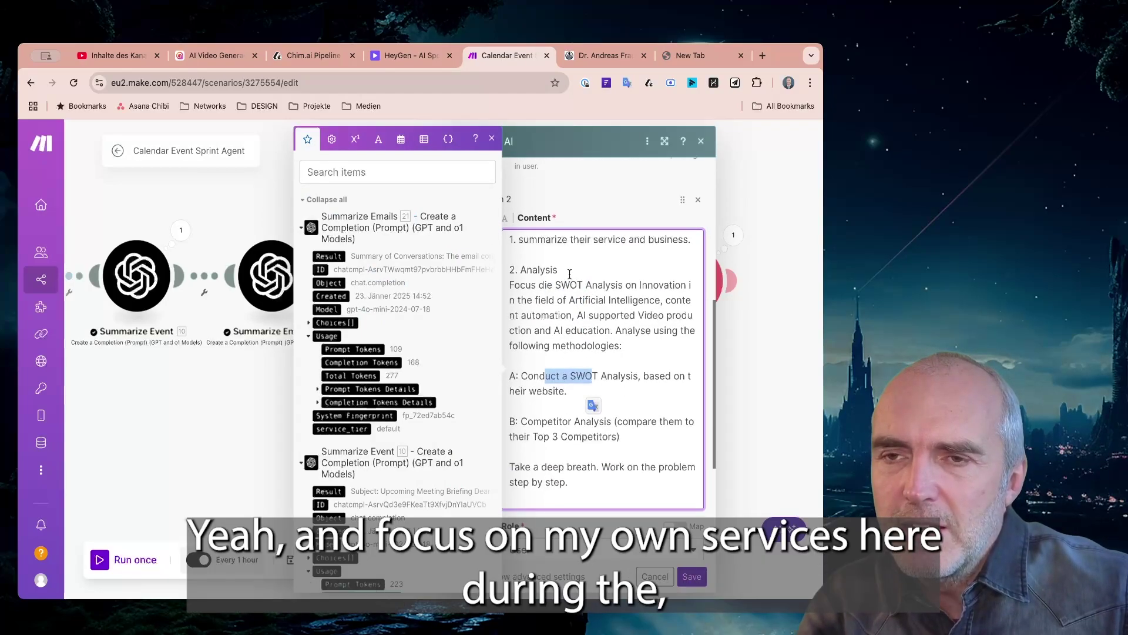
{"action": "left_click_drag", "start_coordinate": [571, 288], "coordinate": [623, 324]}
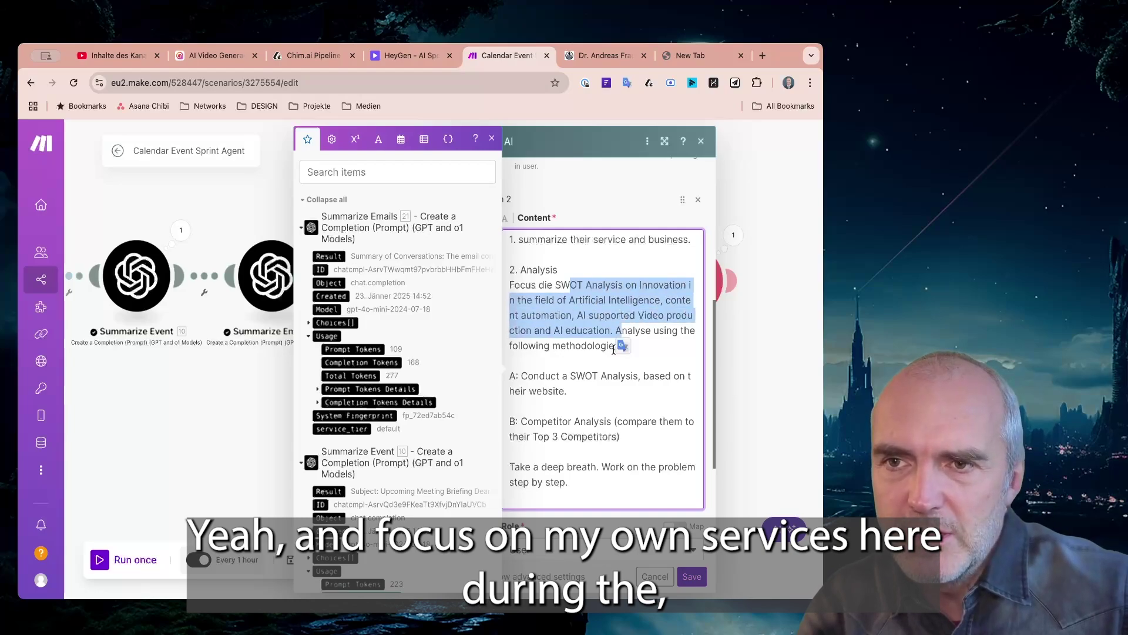
{"action": "left_click", "coordinate": [572, 362]}
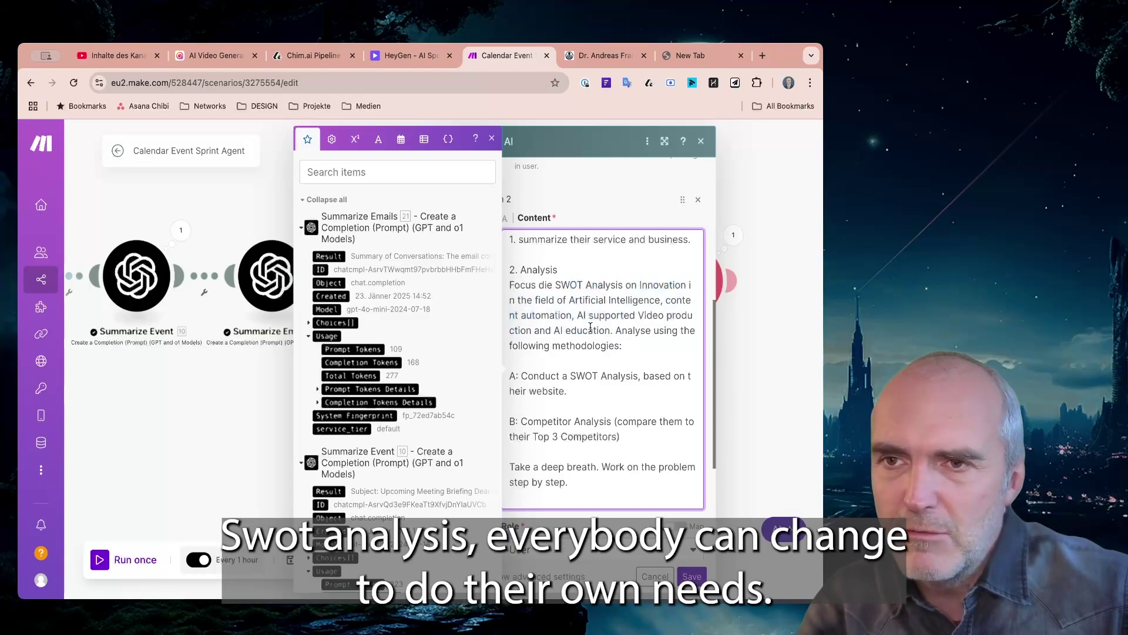
Step: Examine the Competitor Analysis instruction and the closing line "Take a deep breath. Work on the problem step by step."
{"action": "scroll", "coordinate": [590, 327], "scroll_direction": "down", "scroll_amount": 1}
{"action": "scroll", "coordinate": [592, 352], "scroll_direction": "down", "scroll_amount": 2}
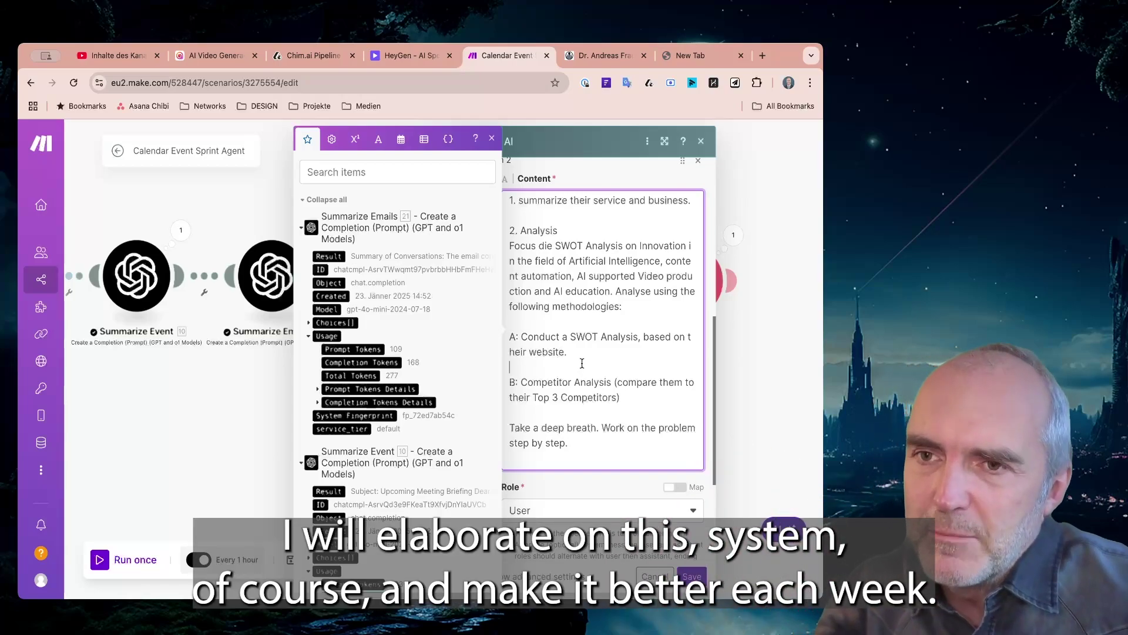
{"action": "scroll", "coordinate": [582, 373], "scroll_direction": "down", "scroll_amount": 1}
{"action": "left_click", "coordinate": [583, 359]}
{"action": "scroll", "coordinate": [583, 329], "scroll_direction": "down", "scroll_amount": 1}
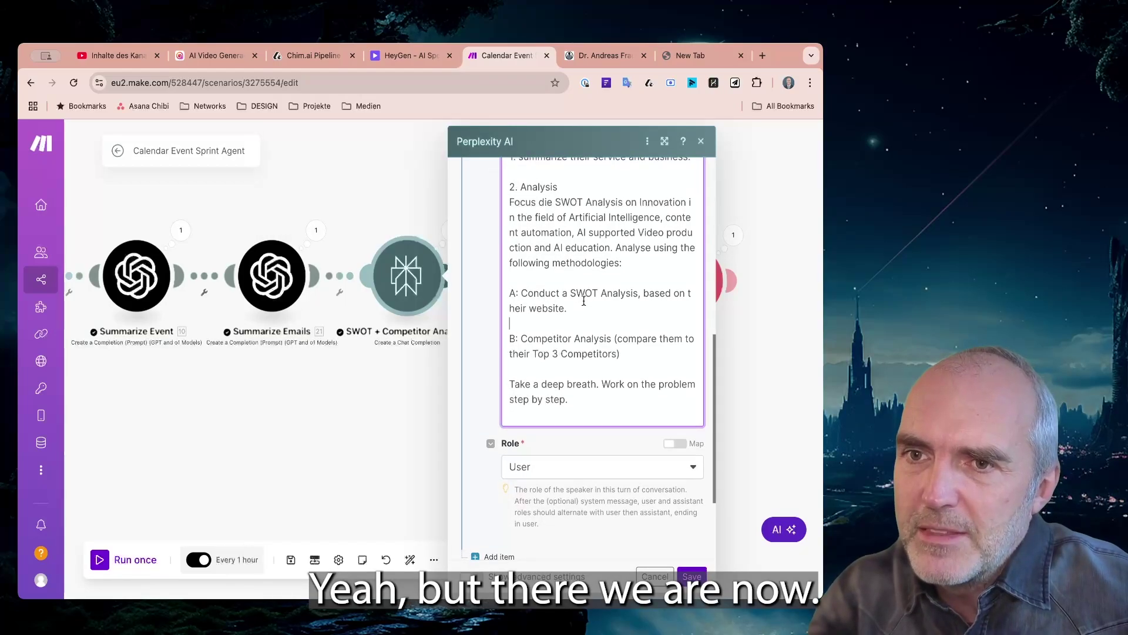
{"action": "left_click_drag", "start_coordinate": [510, 386], "coordinate": [606, 393]}
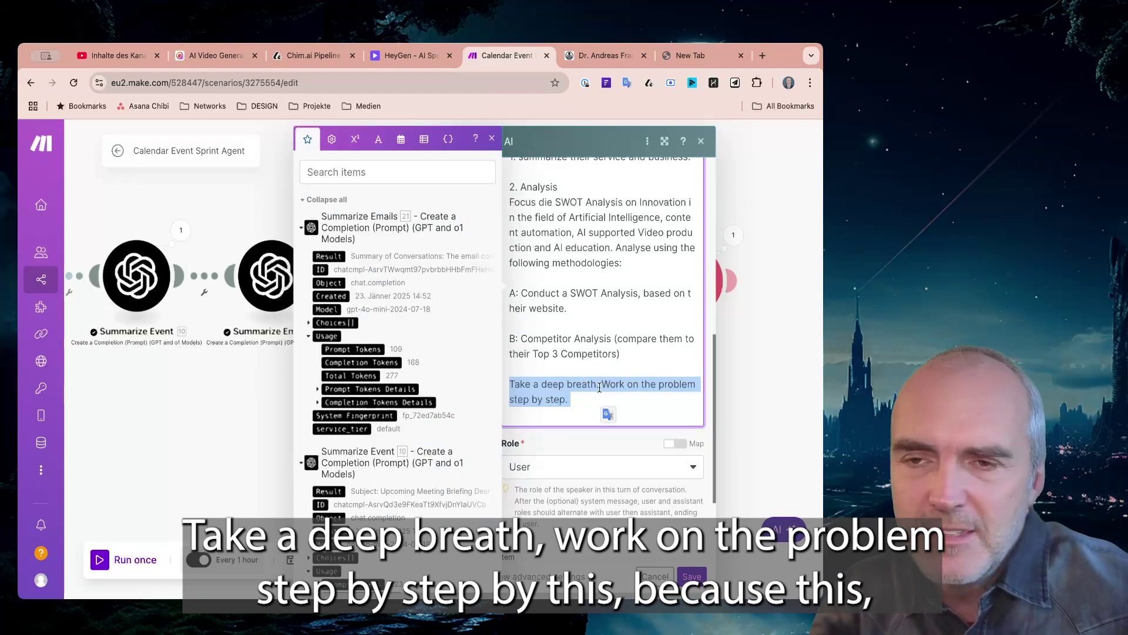
{"action": "left_click", "coordinate": [555, 373]}
{"action": "left_click_drag", "start_coordinate": [509, 385], "coordinate": [580, 399]}
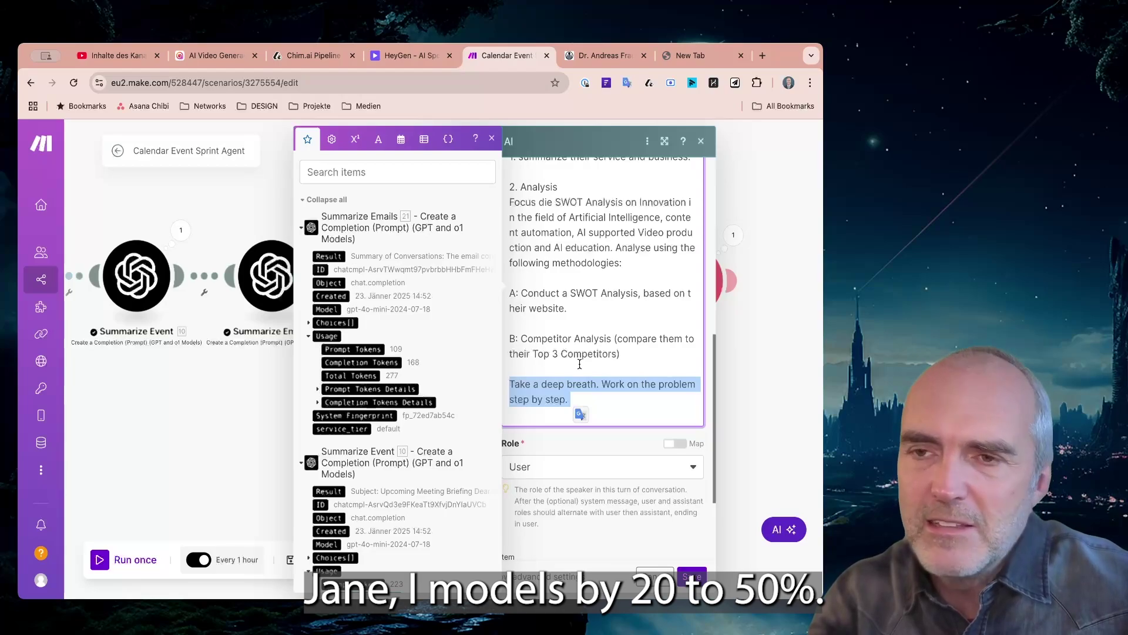
{"action": "left_click", "coordinate": [580, 402]}
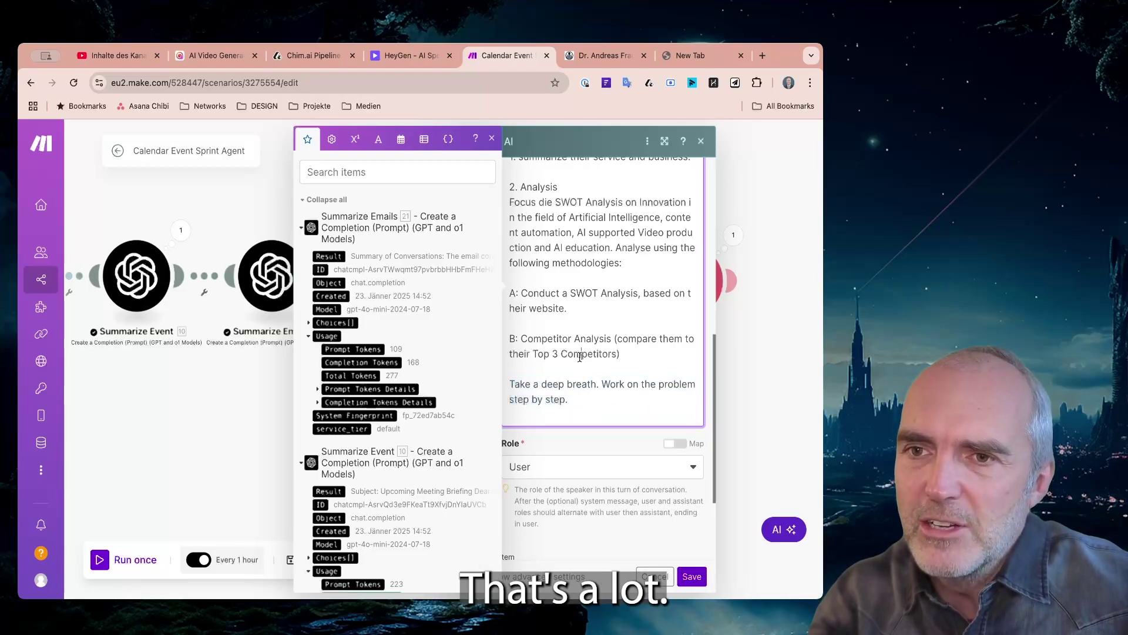
{"action": "left_click", "coordinate": [492, 138]}
Step: Review the role and Max Tokens settings of the SWOT + Competitor Analysis Perplexity module and save the module
{"action": "scroll", "coordinate": [614, 438], "scroll_direction": "down", "scroll_amount": 2}
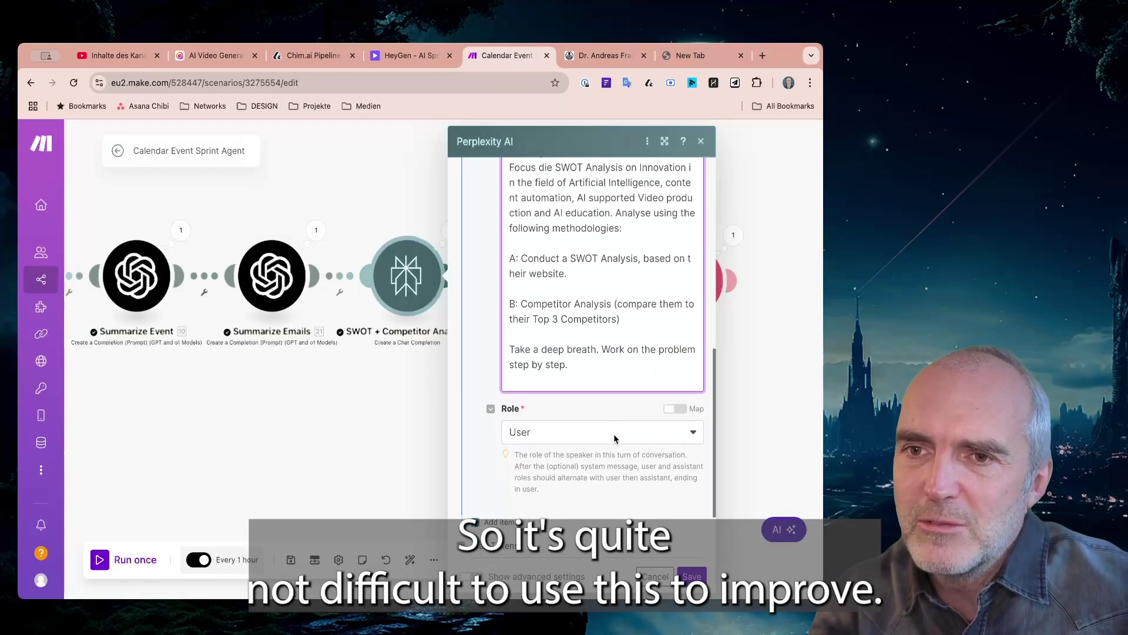
{"action": "scroll", "coordinate": [661, 494], "scroll_direction": "down", "scroll_amount": 3}
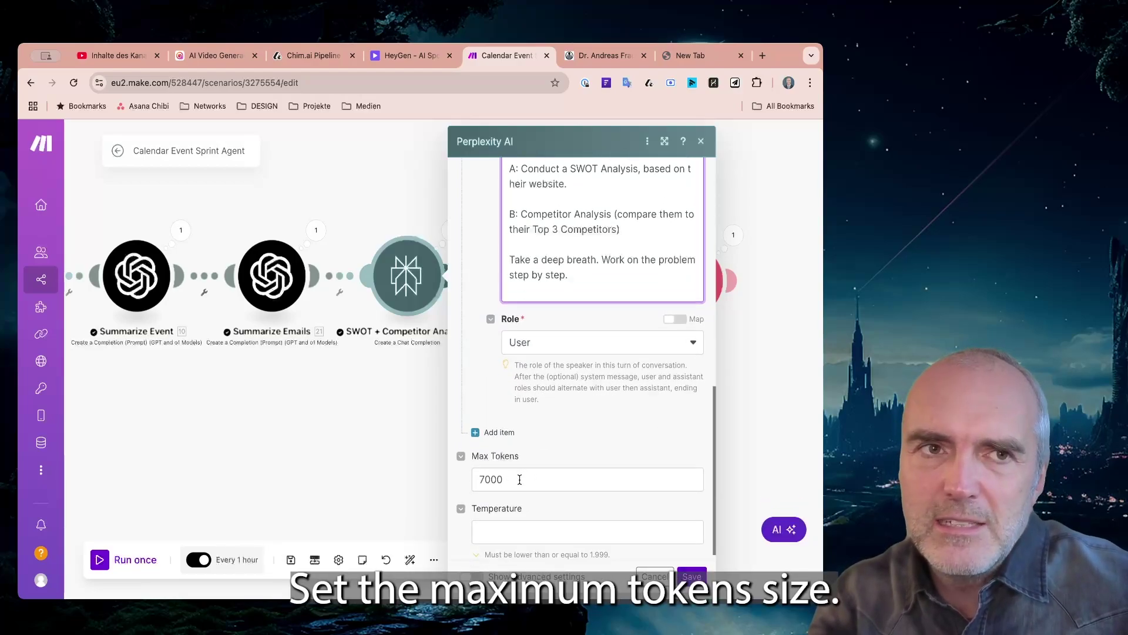
{"action": "left_click", "coordinate": [694, 577]}
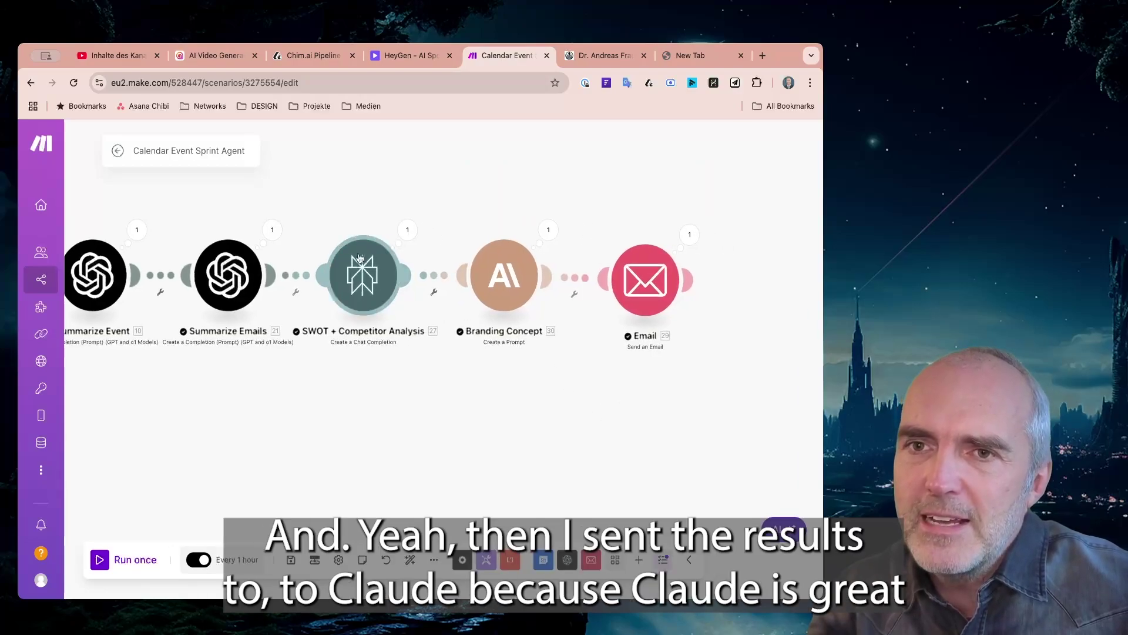
Step: Open the Branding Concept Anthropic Claude module and examine its model, assistant role message and user prompt with the mapped company information
{"action": "left_click", "coordinate": [509, 281]}
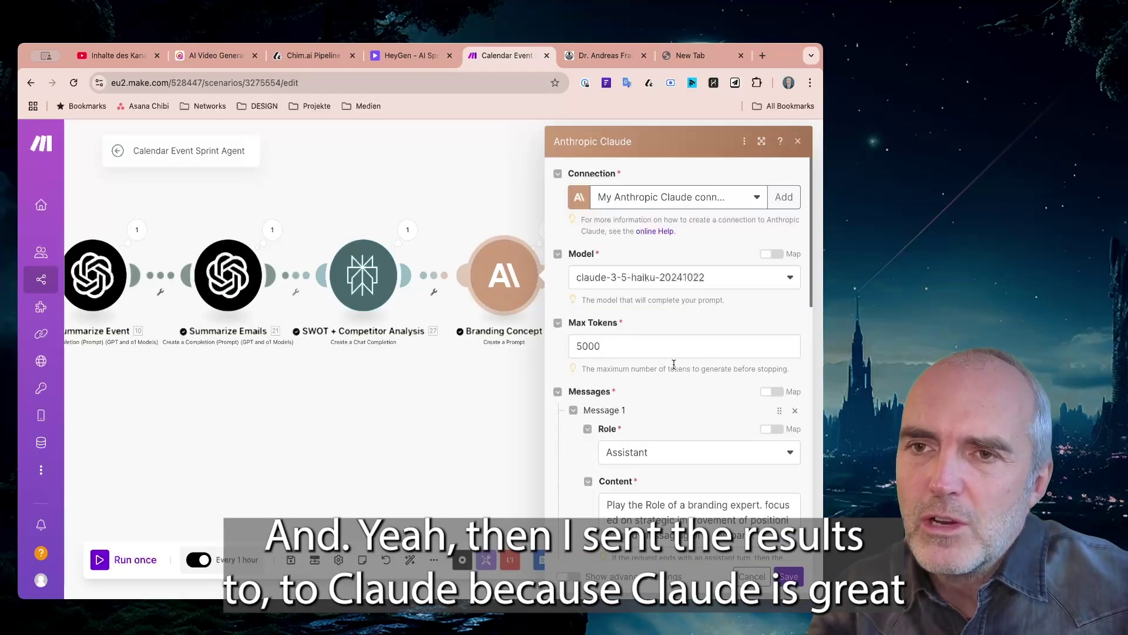
{"action": "scroll", "coordinate": [678, 395], "scroll_direction": "down", "scroll_amount": 3}
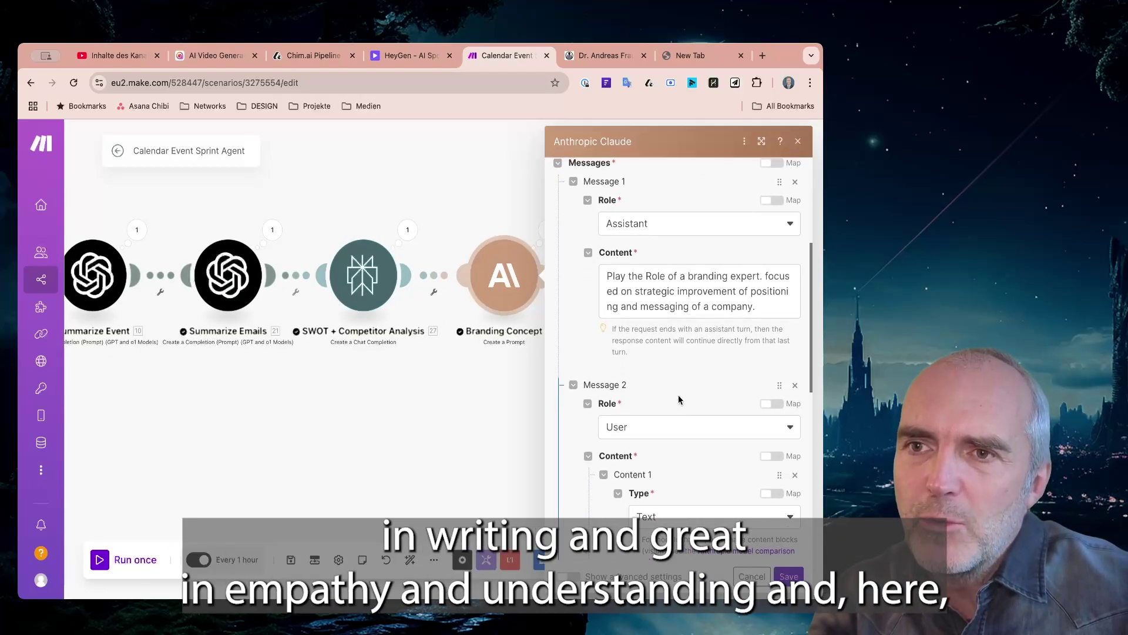
{"action": "scroll", "coordinate": [678, 398], "scroll_direction": "up", "scroll_amount": 2}
{"action": "scroll", "coordinate": [678, 393], "scroll_direction": "down", "scroll_amount": 8}
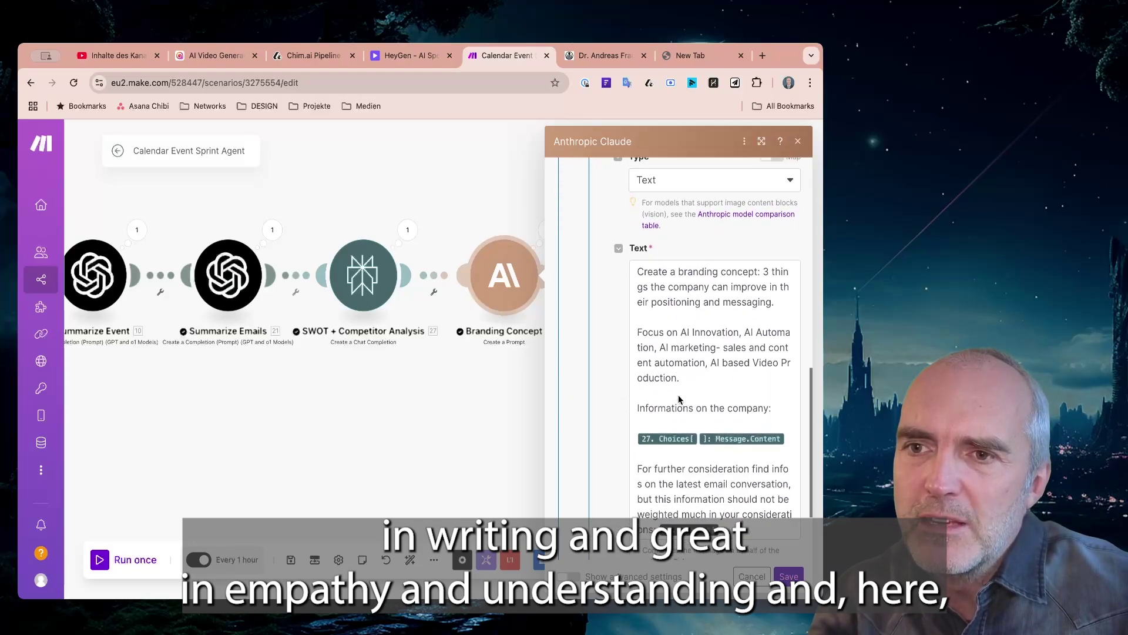
{"action": "scroll", "coordinate": [588, 381], "scroll_direction": "down", "scroll_amount": 4}
{"action": "scroll", "coordinate": [676, 275], "scroll_direction": "up", "scroll_amount": 2}
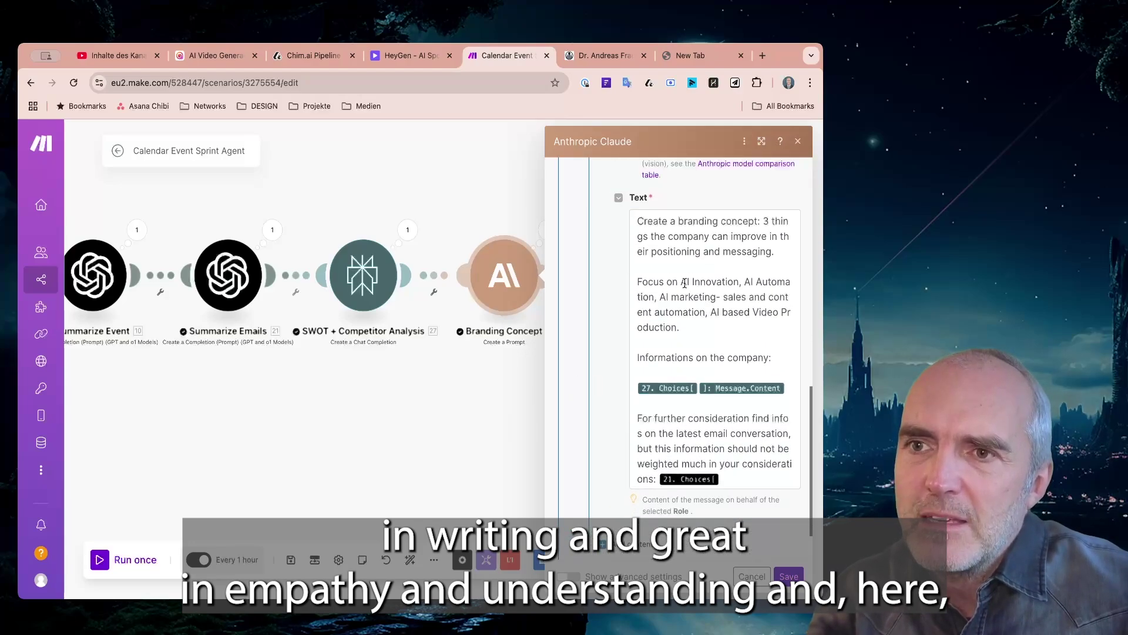
{"action": "scroll", "coordinate": [676, 280], "scroll_direction": "down", "scroll_amount": 3}
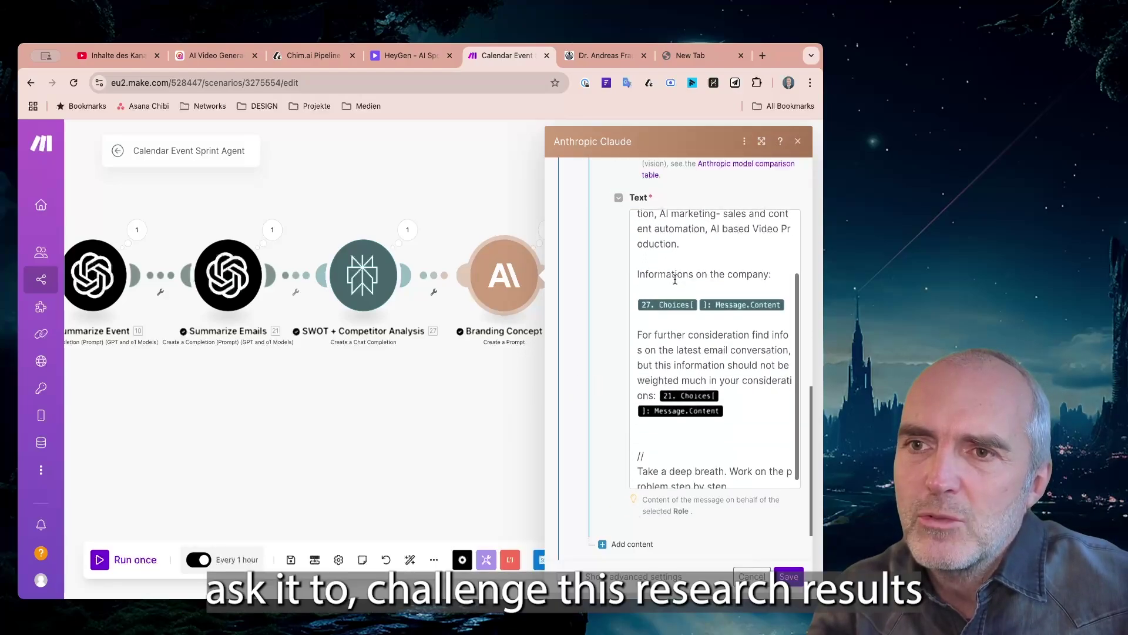
{"action": "scroll", "coordinate": [677, 280], "scroll_direction": "up", "scroll_amount": 3}
{"action": "scroll", "coordinate": [677, 280], "scroll_direction": "down", "scroll_amount": 1}
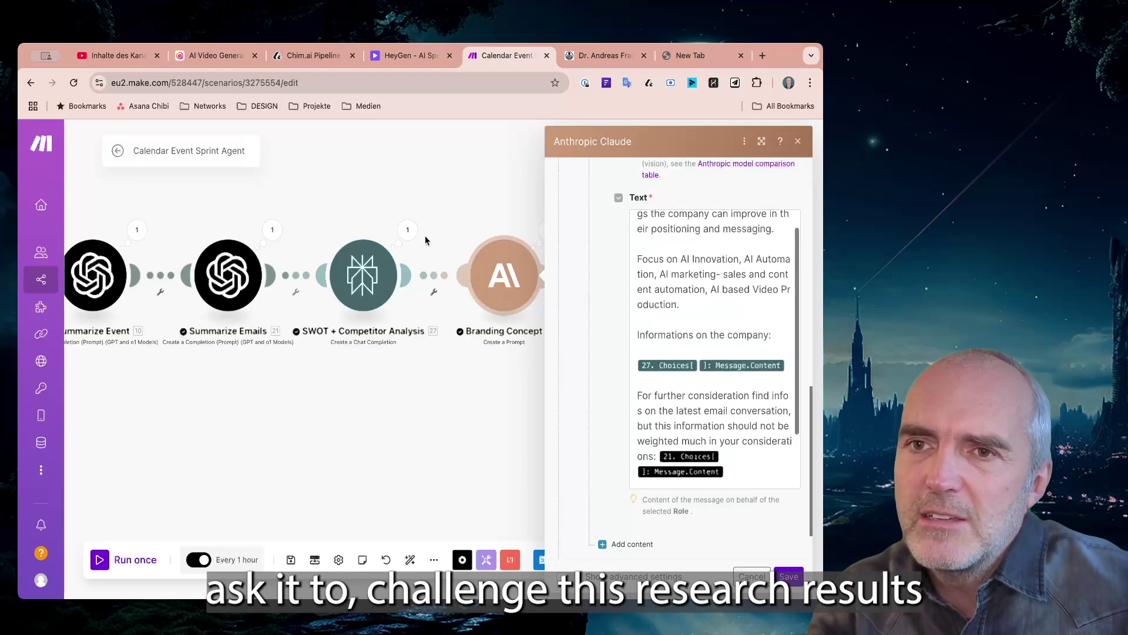
{"action": "scroll", "coordinate": [729, 341], "scroll_direction": "down", "scroll_amount": 1}
{"action": "scroll", "coordinate": [728, 338], "scroll_direction": "up", "scroll_amount": 1}
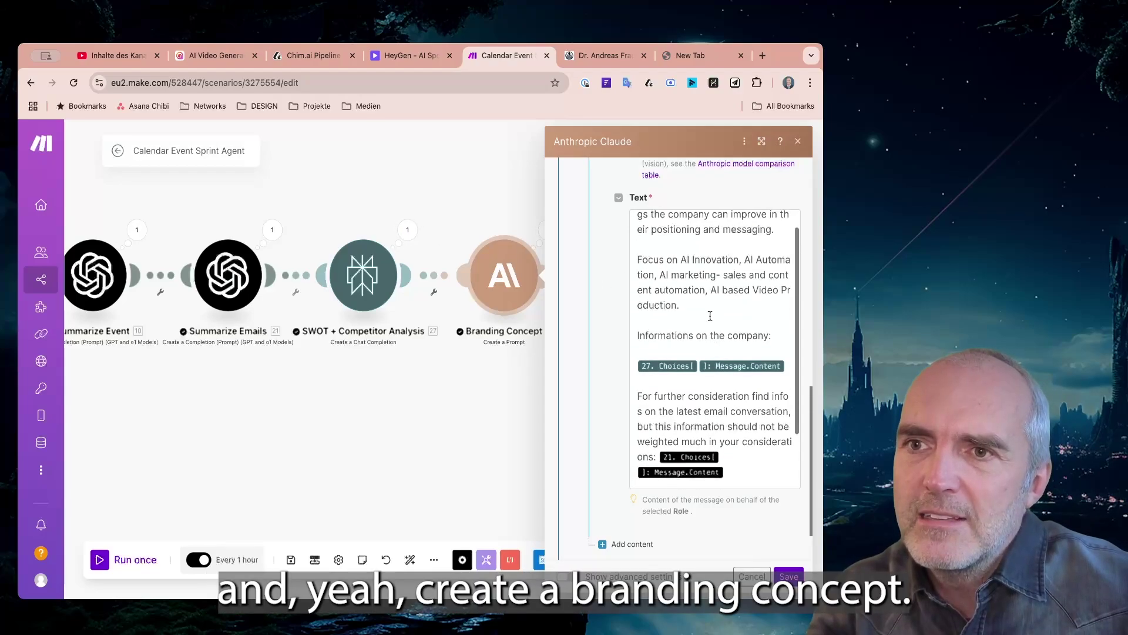
Step: Examine the request for three positioning and messaging improvements and the remaining instructions in the Branding Concept module's user prompt
{"action": "scroll", "coordinate": [681, 222], "scroll_direction": "up", "scroll_amount": 1}
{"action": "left_click_drag", "start_coordinate": [681, 222], "coordinate": [641, 221]}
{"action": "left_click", "coordinate": [777, 254]}
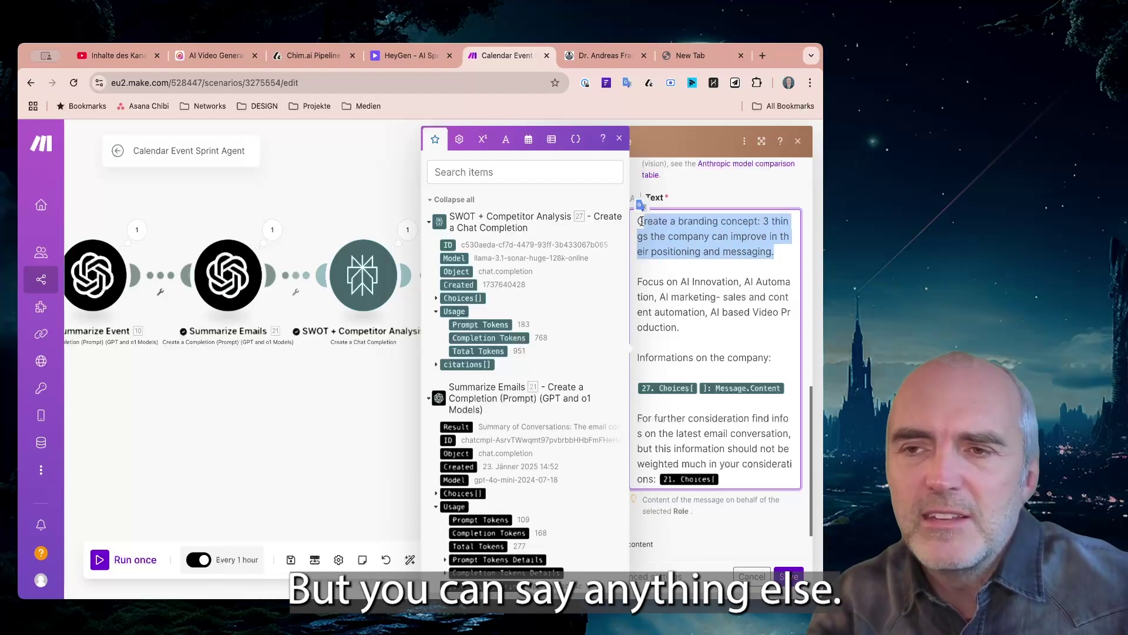
{"action": "left_click", "coordinate": [618, 142]}
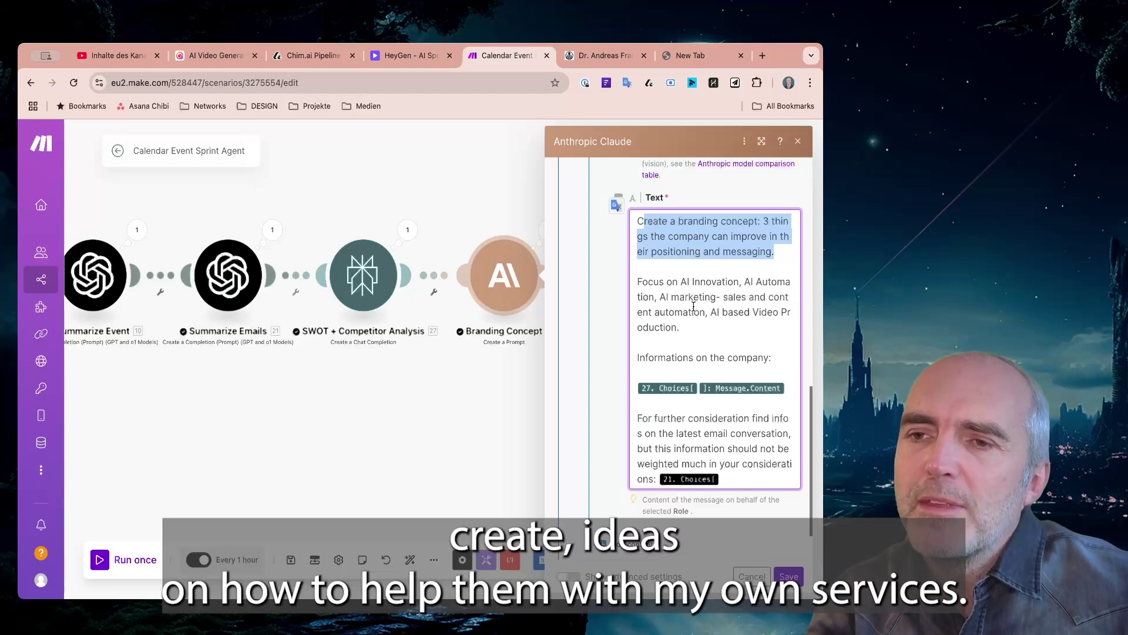
{"action": "scroll", "coordinate": [693, 318], "scroll_direction": "down", "scroll_amount": 1}
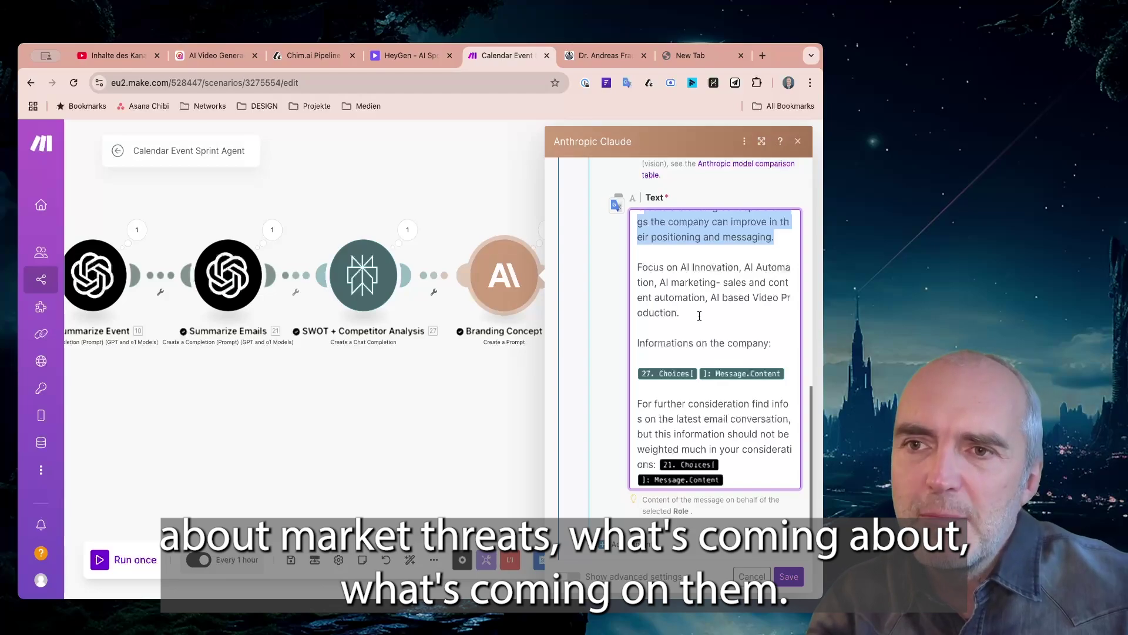
{"action": "scroll", "coordinate": [699, 316], "scroll_direction": "down", "scroll_amount": 2}
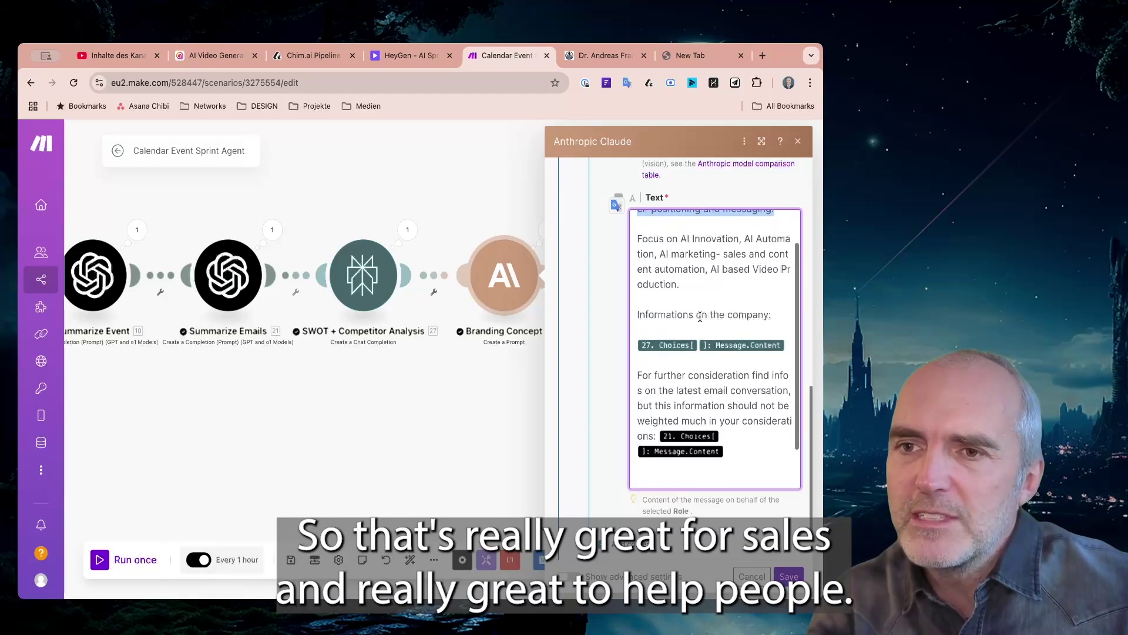
{"action": "scroll", "coordinate": [700, 316], "scroll_direction": "down", "scroll_amount": 4}
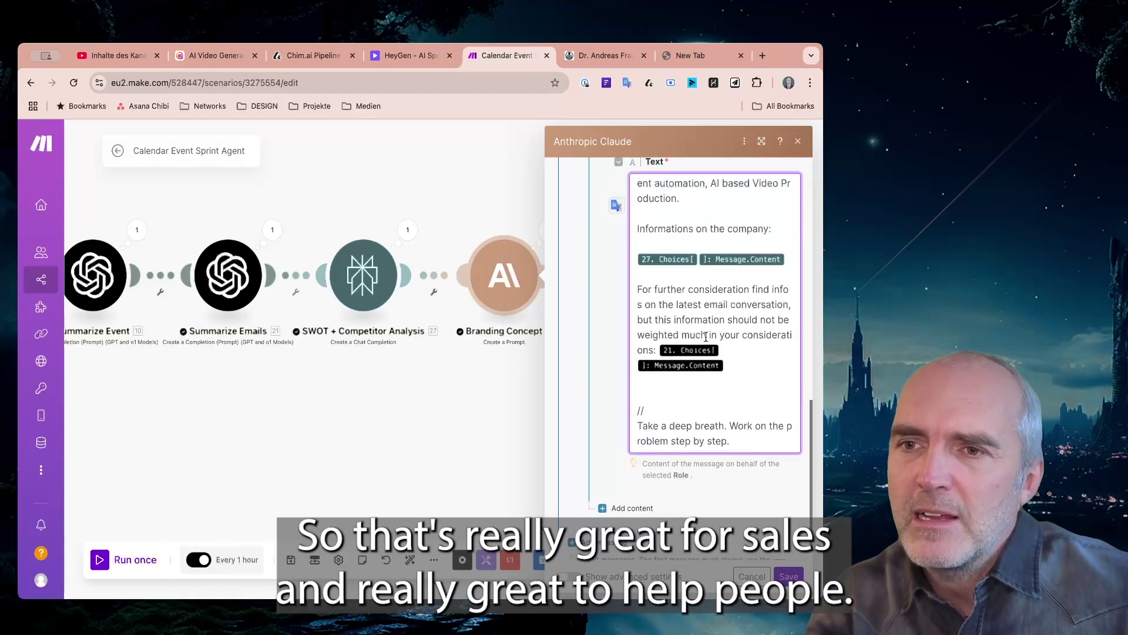
{"action": "scroll", "coordinate": [706, 336], "scroll_direction": "up", "scroll_amount": 2}
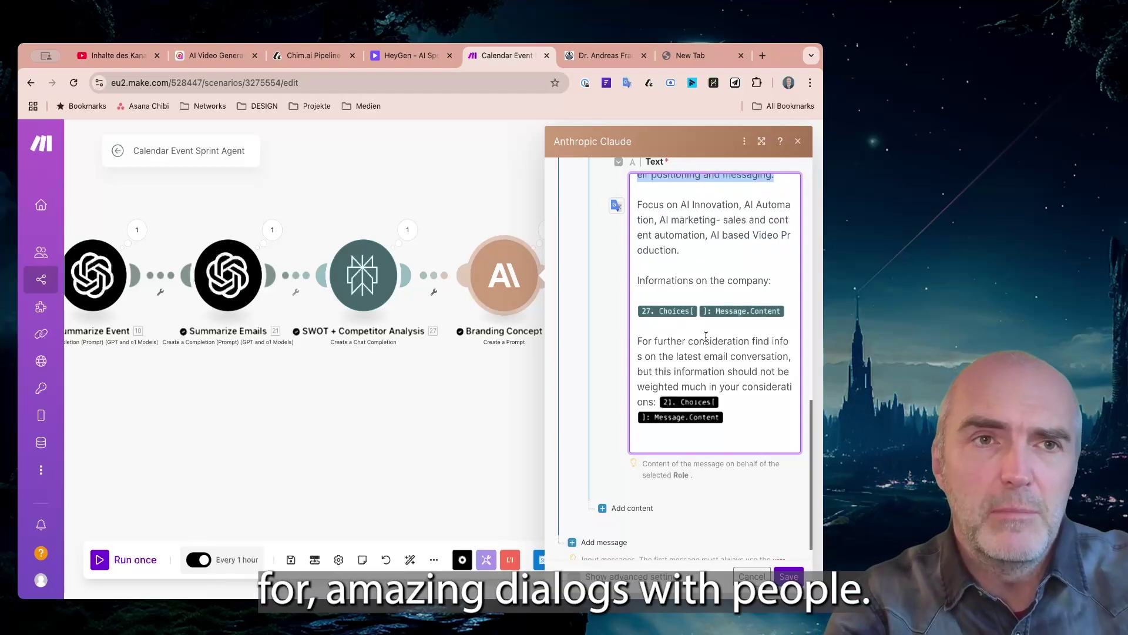
Step: Save the Branding Concept module, open the final Email module's execution result and expand the content of the sent email
{"action": "left_click", "coordinate": [790, 579]}
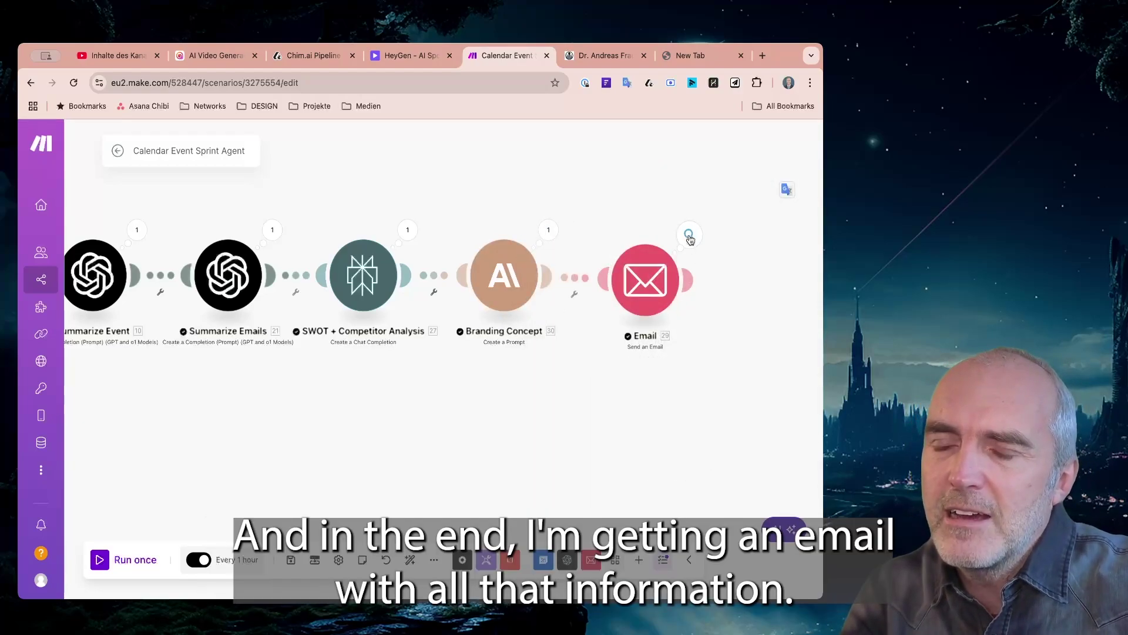
{"action": "left_click", "coordinate": [689, 240]}
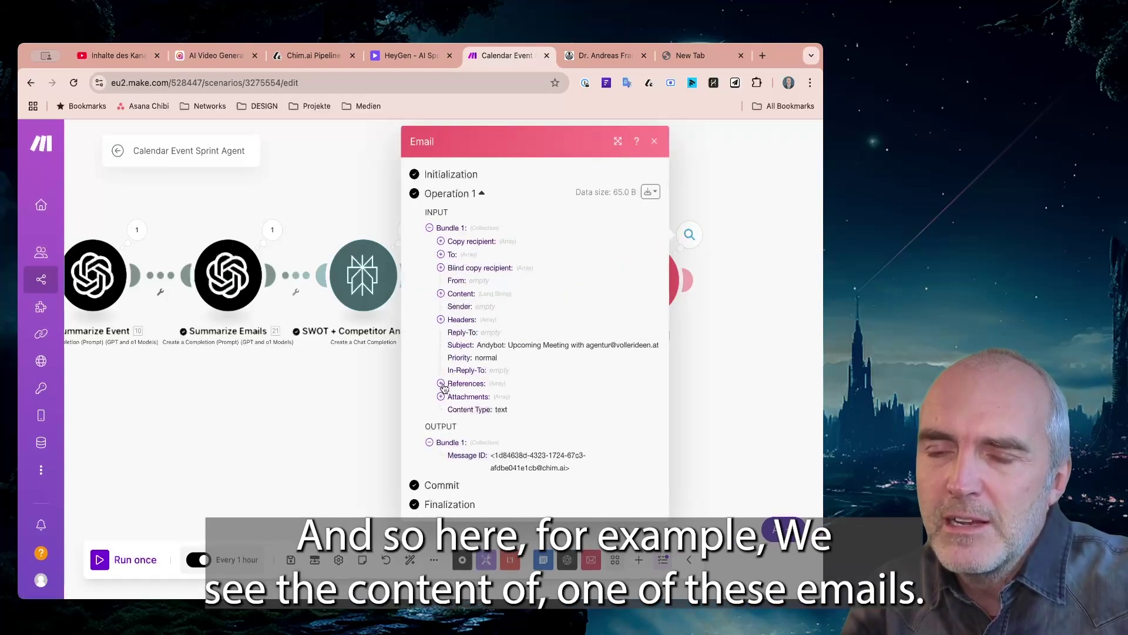
{"action": "left_click", "coordinate": [440, 293]}
Step: Examine the upcoming event briefing in the email content, including the meeting details, attendees, conference link and closing note
{"action": "scroll", "coordinate": [470, 323], "scroll_direction": "down", "scroll_amount": 2}
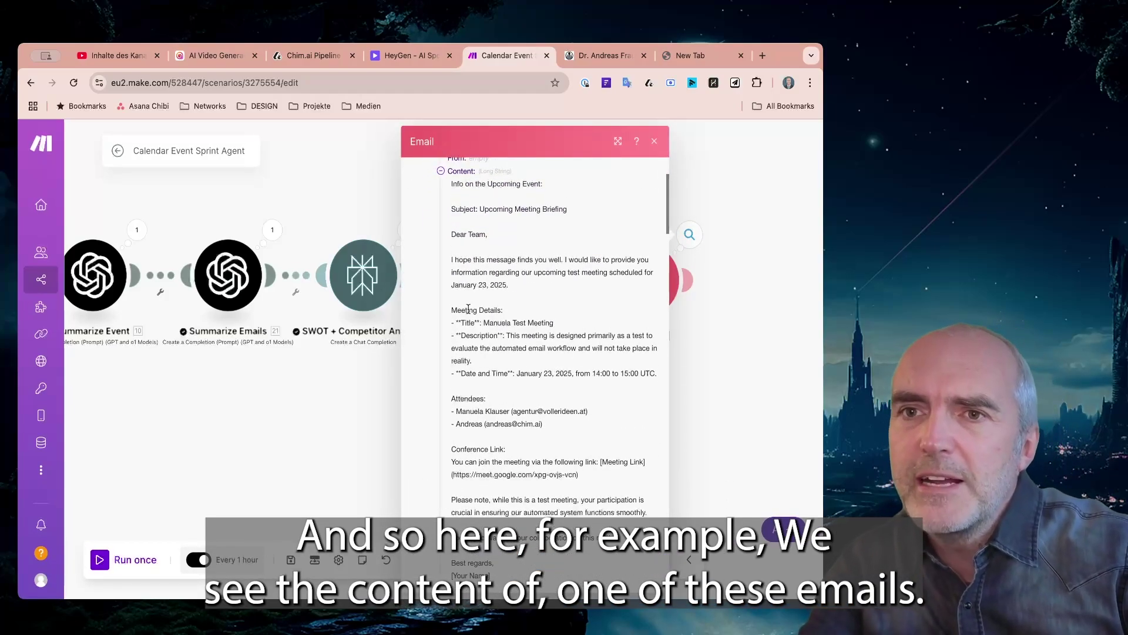
{"action": "scroll", "coordinate": [471, 237], "scroll_direction": "down", "scroll_amount": 1}
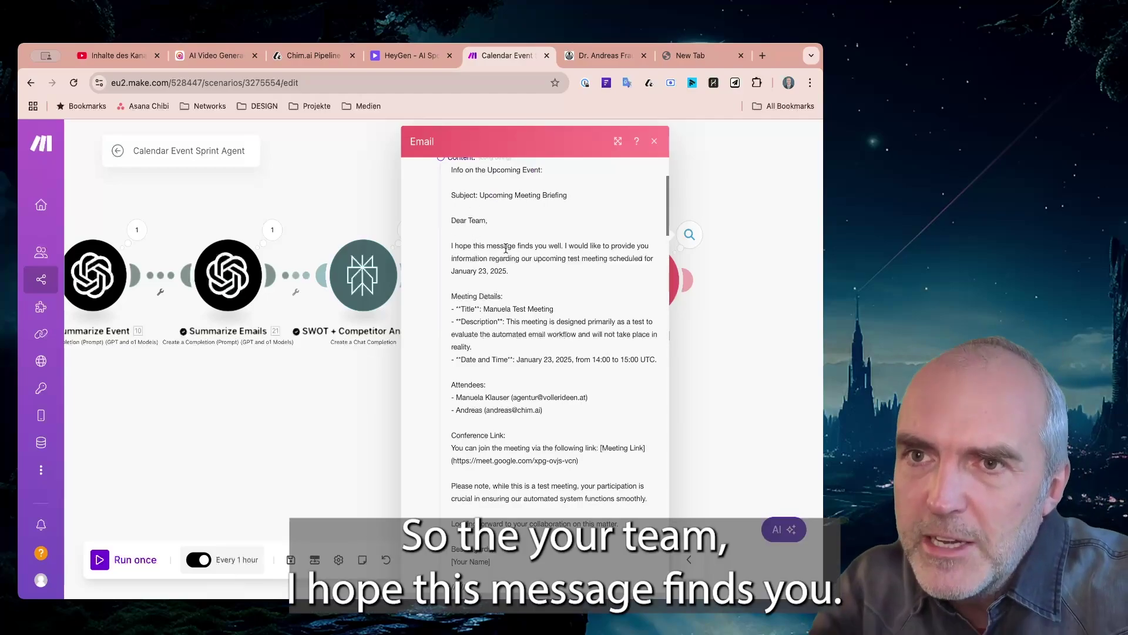
{"action": "scroll", "coordinate": [497, 259], "scroll_direction": "down", "scroll_amount": 1}
{"action": "scroll", "coordinate": [529, 267], "scroll_direction": "down", "scroll_amount": 1}
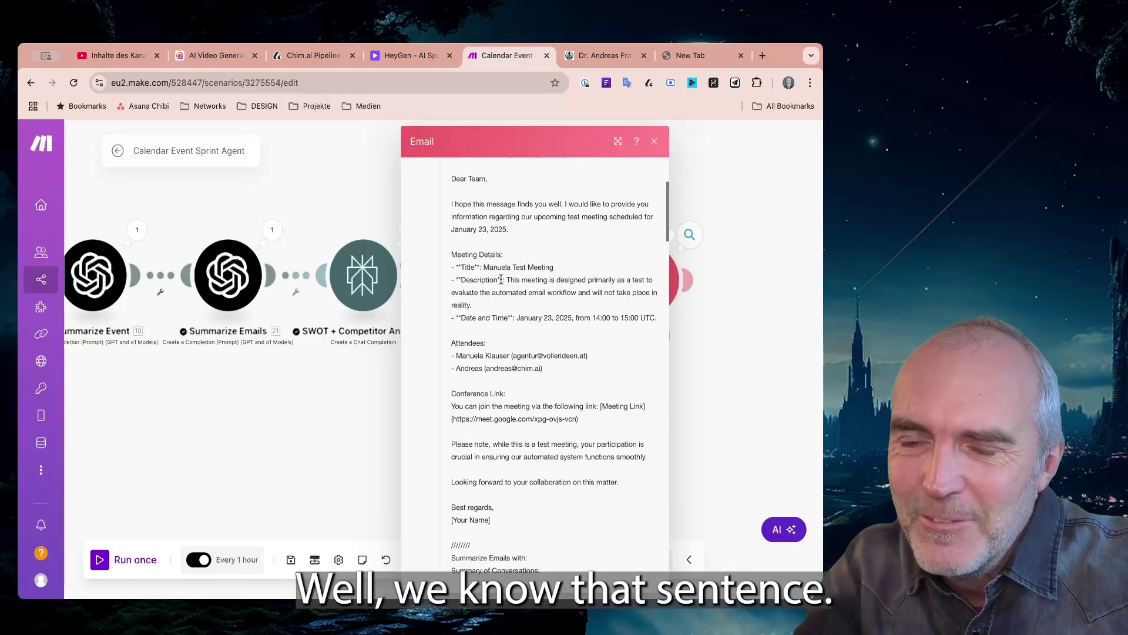
{"action": "scroll", "coordinate": [501, 280], "scroll_direction": "down", "scroll_amount": 1}
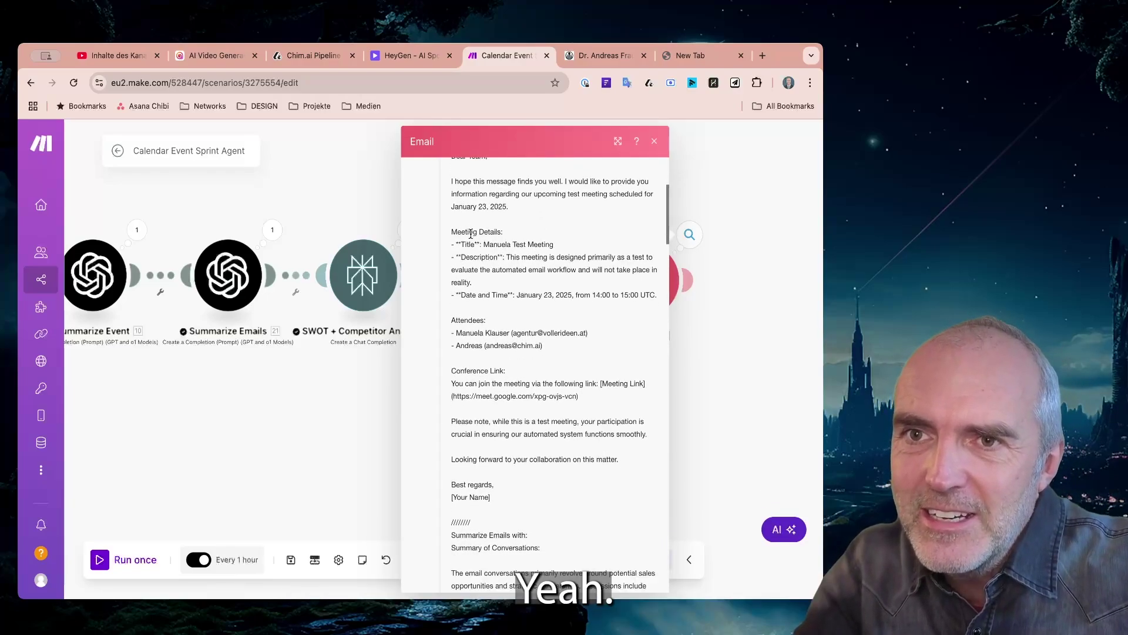
{"action": "left_click_drag", "start_coordinate": [470, 232], "coordinate": [504, 238]}
{"action": "scroll", "coordinate": [496, 267], "scroll_direction": "down", "scroll_amount": 3}
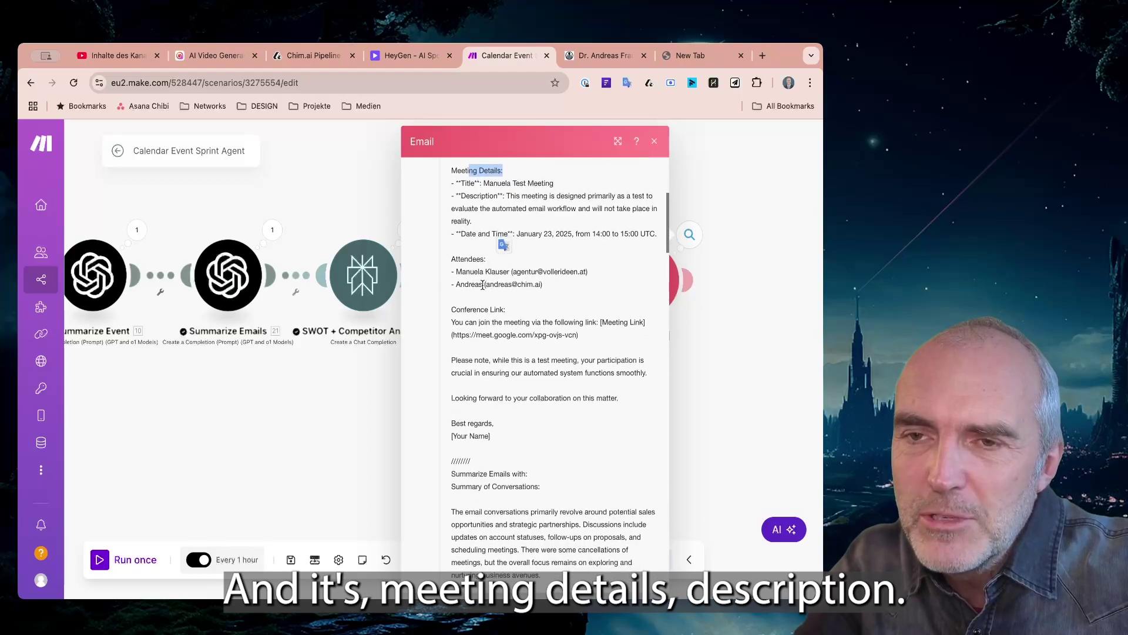
{"action": "scroll", "coordinate": [495, 271], "scroll_direction": "down", "scroll_amount": 1}
{"action": "left_click_drag", "start_coordinate": [469, 291], "coordinate": [549, 305]}
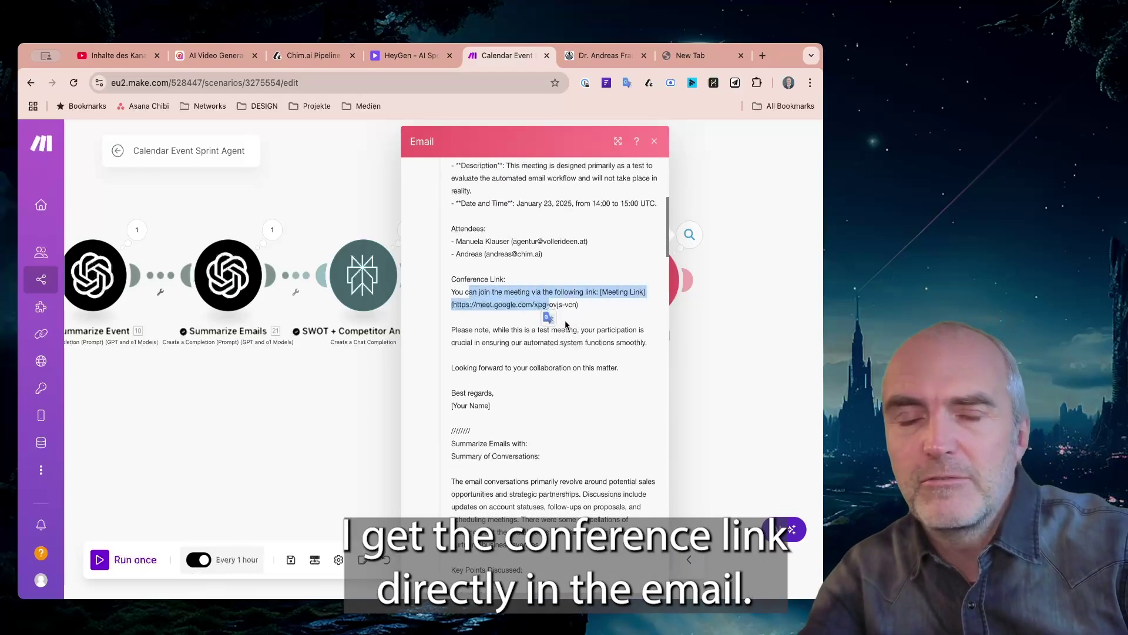
{"action": "left_click_drag", "start_coordinate": [475, 330], "coordinate": [515, 330]}
{"action": "scroll", "coordinate": [527, 331], "scroll_direction": "down", "scroll_amount": 4}
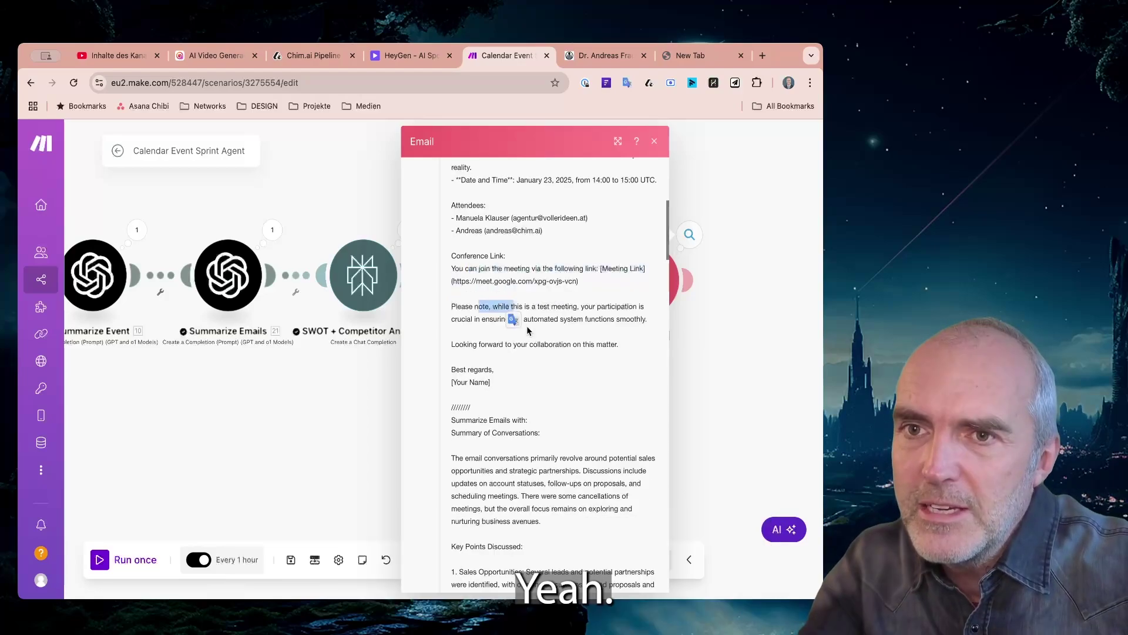
Step: Examine the email conversation summary and its key points discussed in the sent email's content
{"action": "scroll", "coordinate": [524, 329], "scroll_direction": "down", "scroll_amount": 3}
{"action": "left_click_drag", "start_coordinate": [484, 270], "coordinate": [530, 302]}
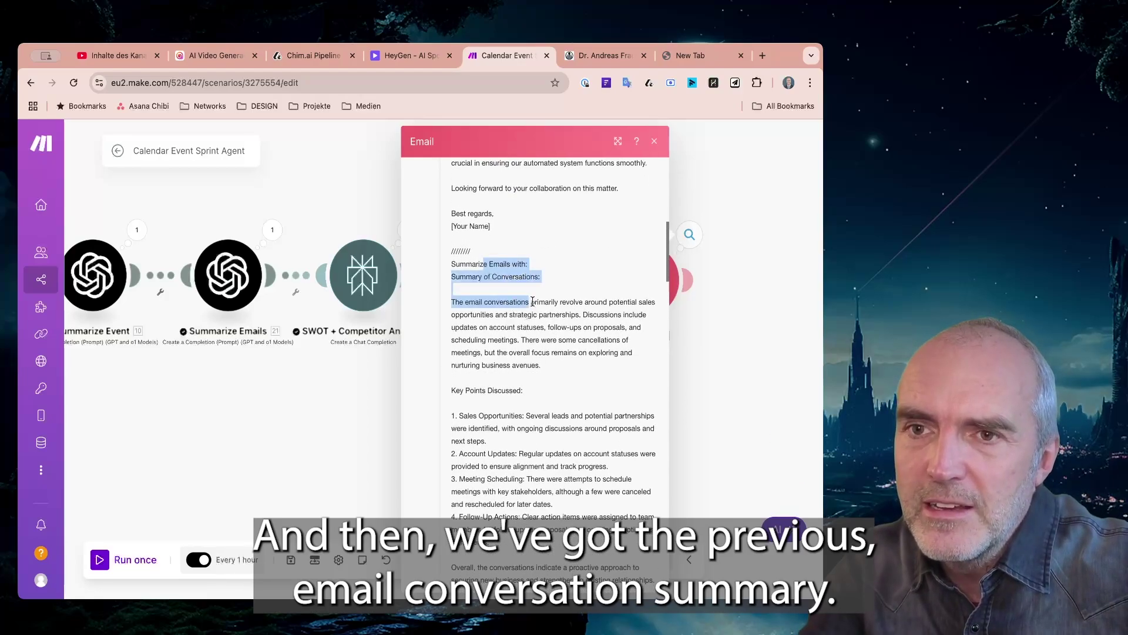
{"action": "scroll", "coordinate": [532, 318], "scroll_direction": "down", "scroll_amount": 9}
{"action": "scroll", "coordinate": [497, 313], "scroll_direction": "up", "scroll_amount": 7}
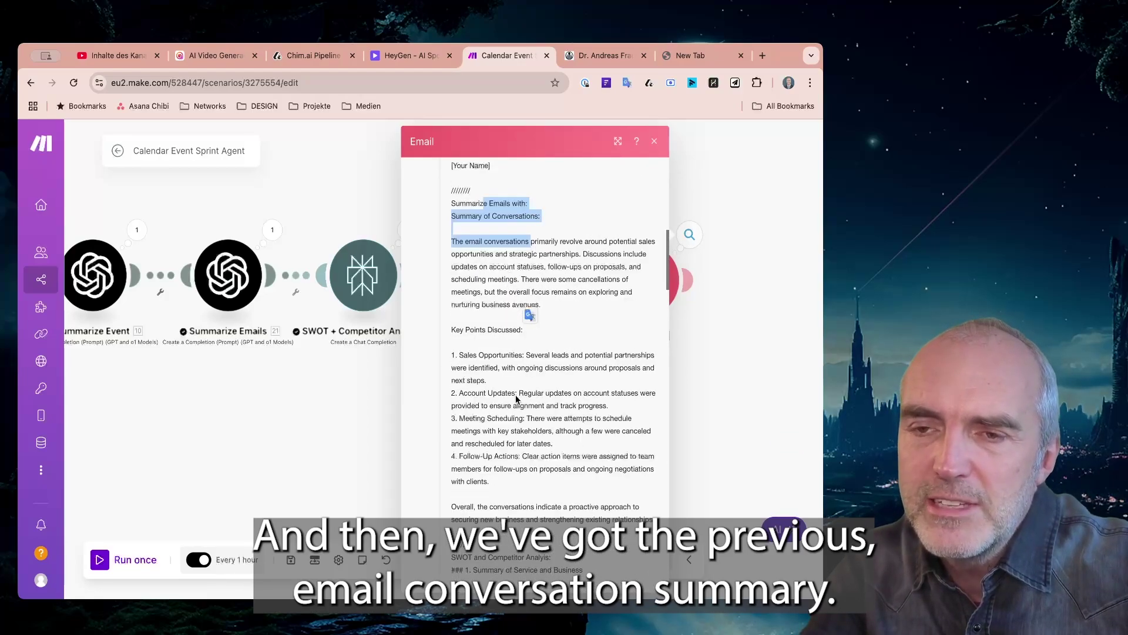
{"action": "scroll", "coordinate": [522, 447], "scroll_direction": "down", "scroll_amount": 2}
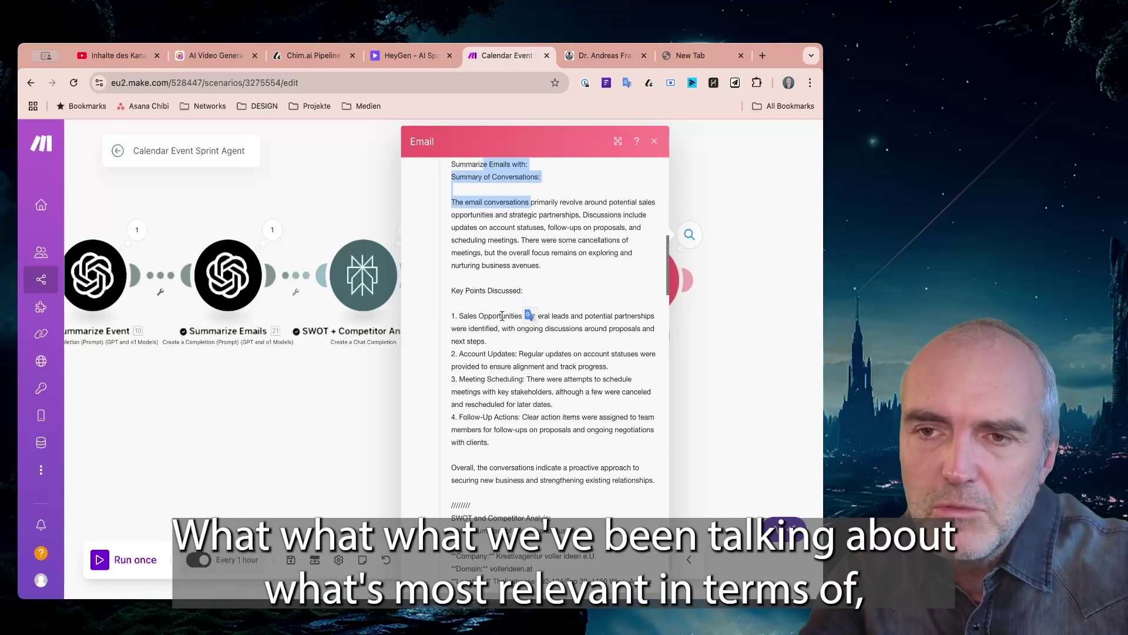
{"action": "scroll", "coordinate": [515, 418], "scroll_direction": "down", "scroll_amount": 3}
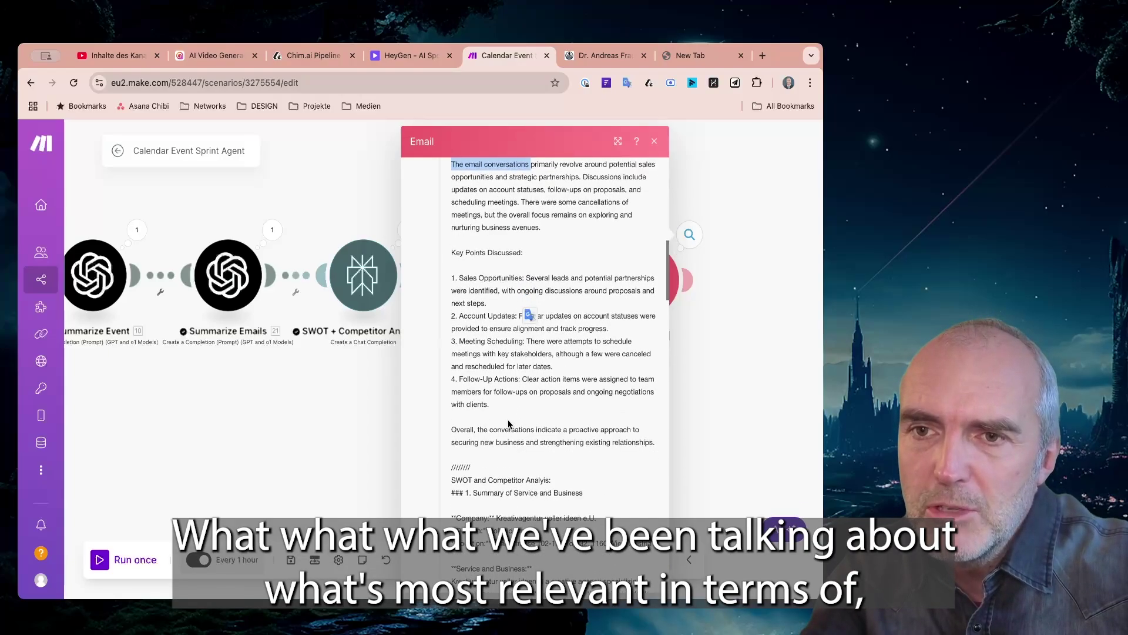
Step: Examine the company's service and business summary and the SWOT analysis with its opportunities and threats in the email content
{"action": "scroll", "coordinate": [509, 424], "scroll_direction": "down", "scroll_amount": 4}
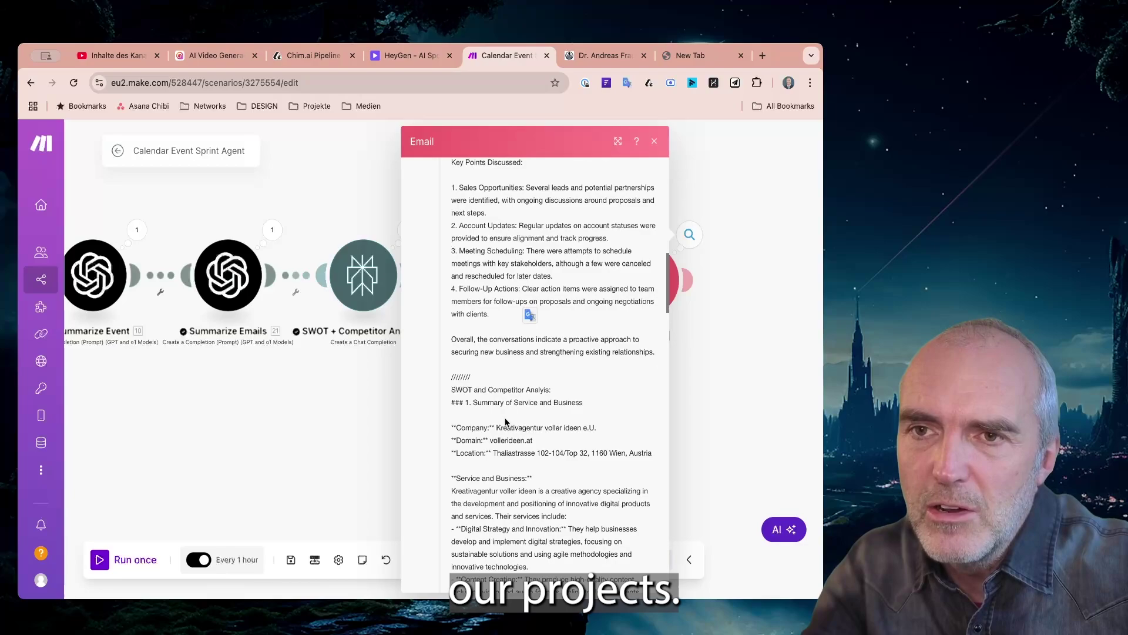
{"action": "scroll", "coordinate": [506, 421], "scroll_direction": "down", "scroll_amount": 4}
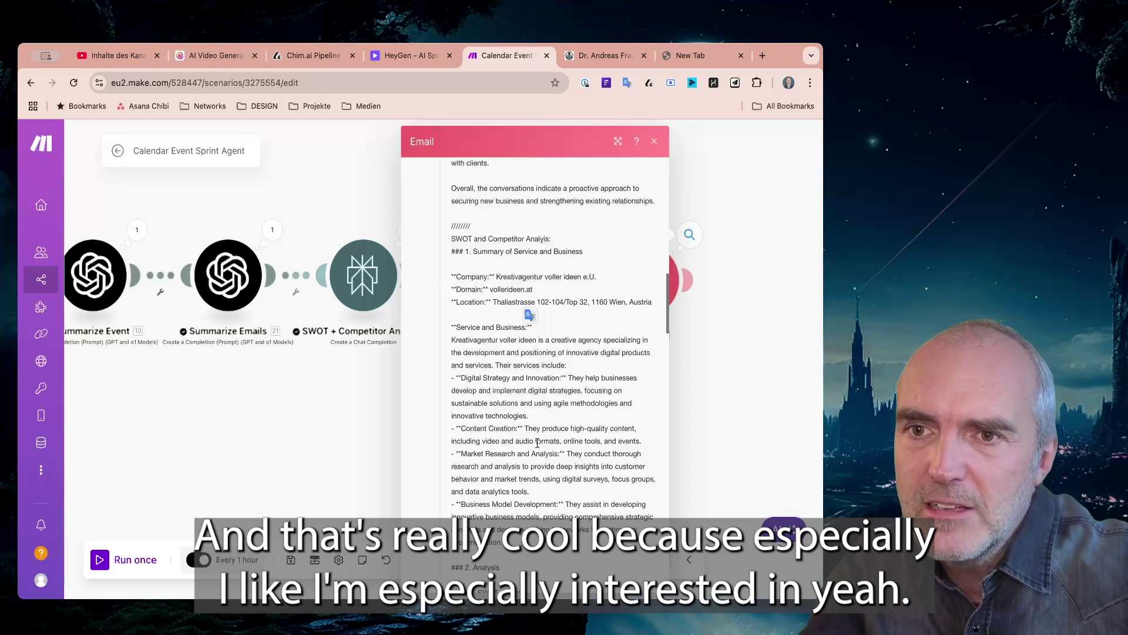
{"action": "scroll", "coordinate": [537, 442], "scroll_direction": "down", "scroll_amount": 1}
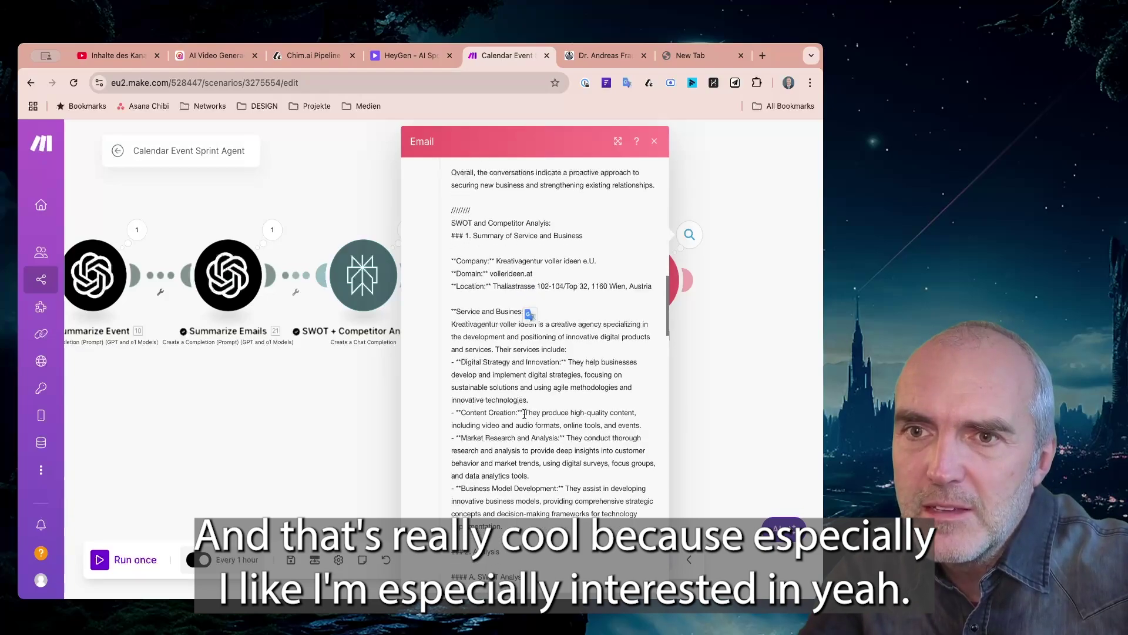
{"action": "scroll", "coordinate": [491, 303], "scroll_direction": "down", "scroll_amount": 5}
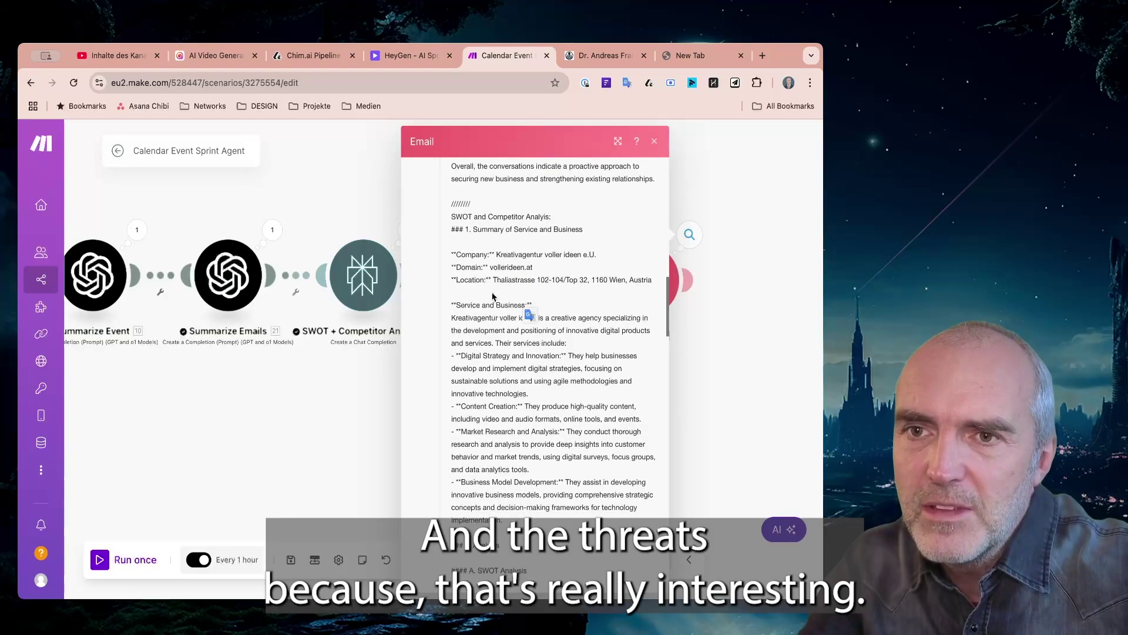
{"action": "scroll", "coordinate": [495, 297], "scroll_direction": "down", "scroll_amount": 15}
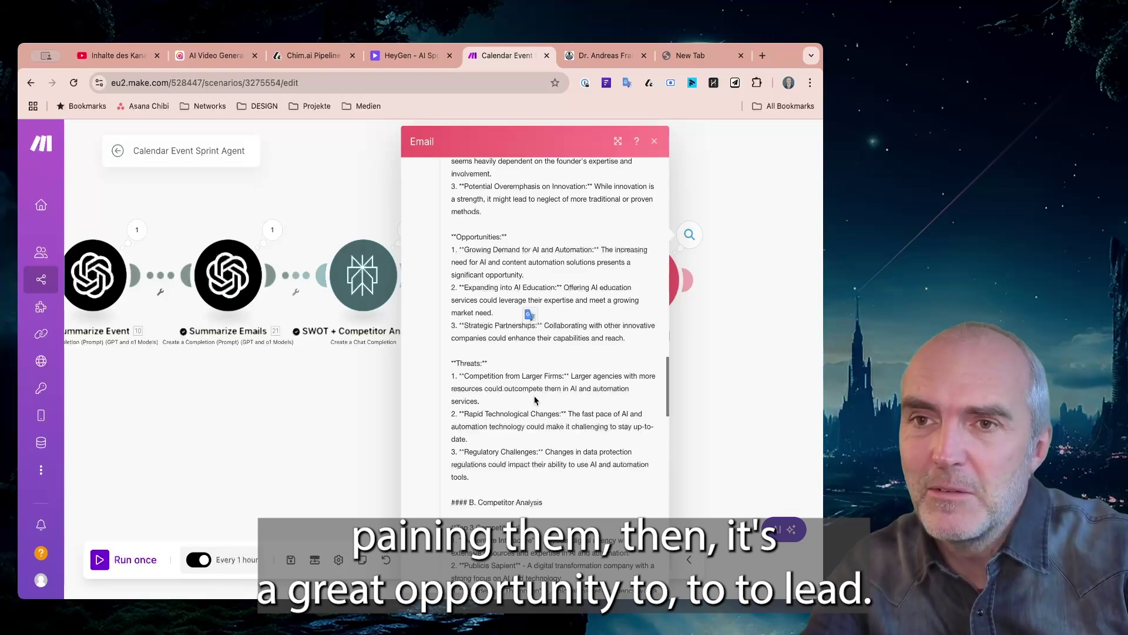
{"action": "scroll", "coordinate": [533, 398], "scroll_direction": "down", "scroll_amount": 2}
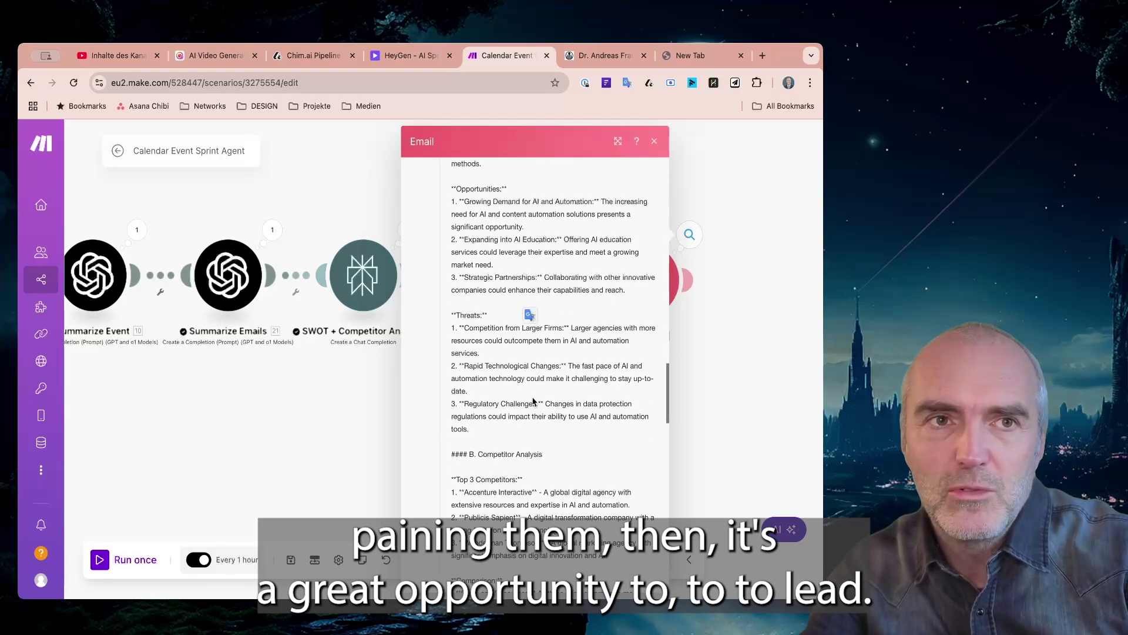
Step: Examine the Competitor Analysis section with the top 3 competitors and the scale and resources comparison
{"action": "scroll", "coordinate": [533, 400], "scroll_direction": "down", "scroll_amount": 8}
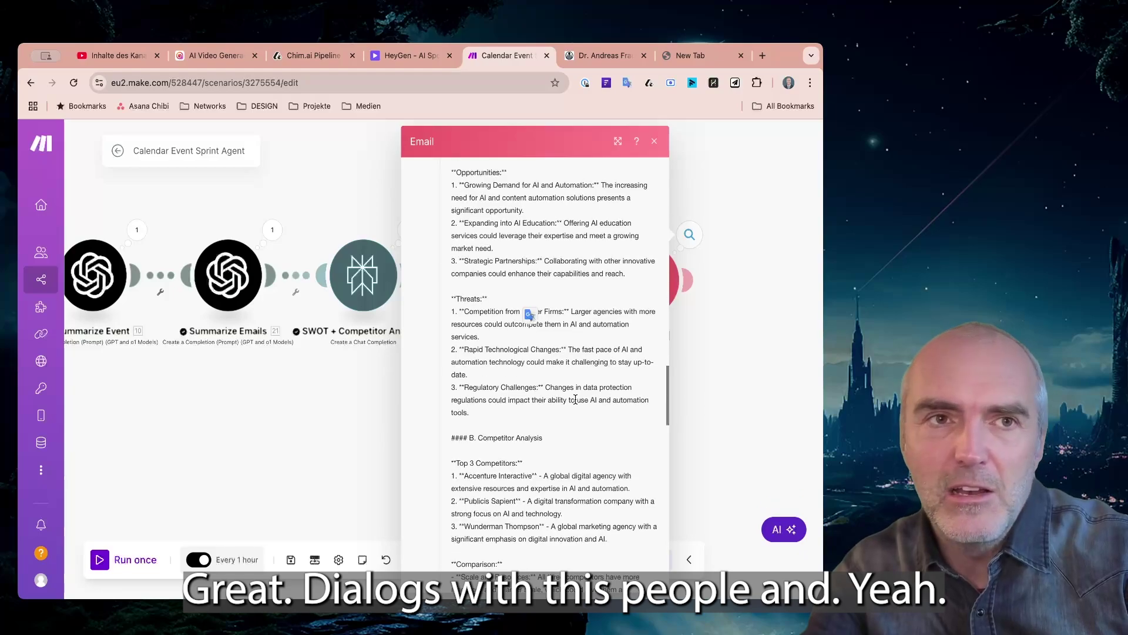
{"action": "scroll", "coordinate": [573, 400], "scroll_direction": "down", "scroll_amount": 2}
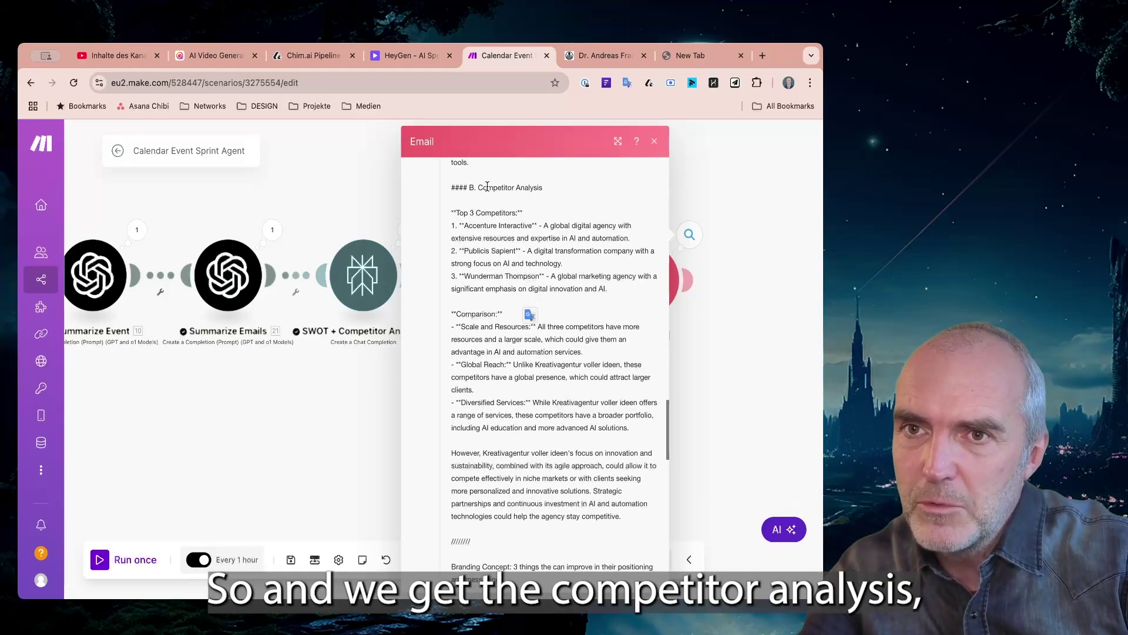
{"action": "left_click_drag", "start_coordinate": [487, 186], "coordinate": [533, 201]}
{"action": "scroll", "coordinate": [508, 264], "scroll_direction": "down", "scroll_amount": 1}
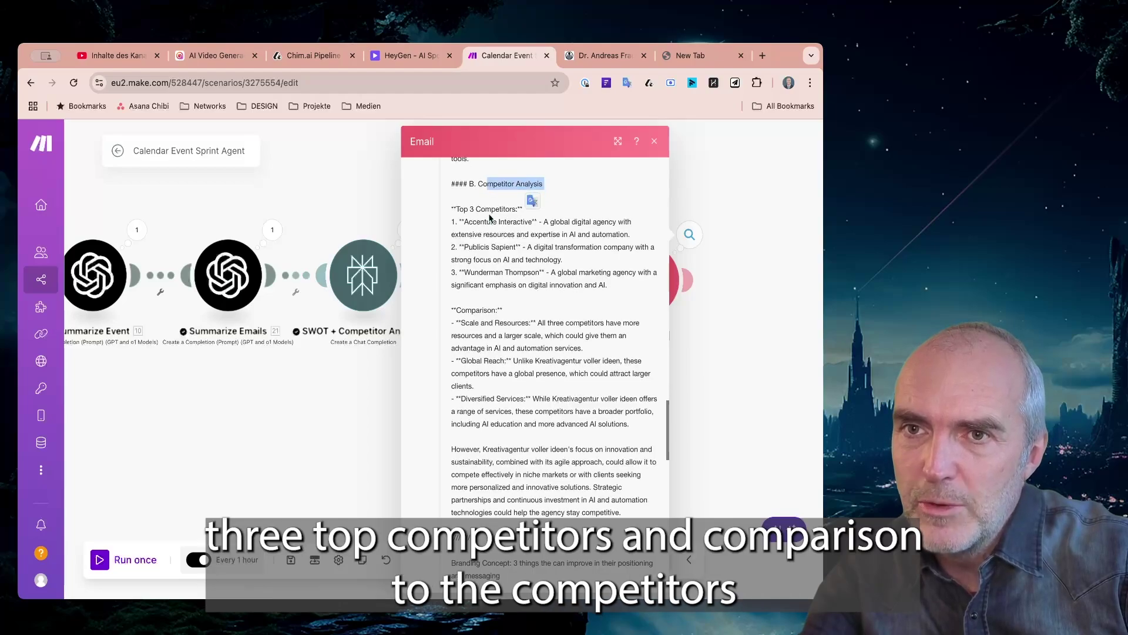
{"action": "scroll", "coordinate": [522, 257], "scroll_direction": "down", "scroll_amount": 2}
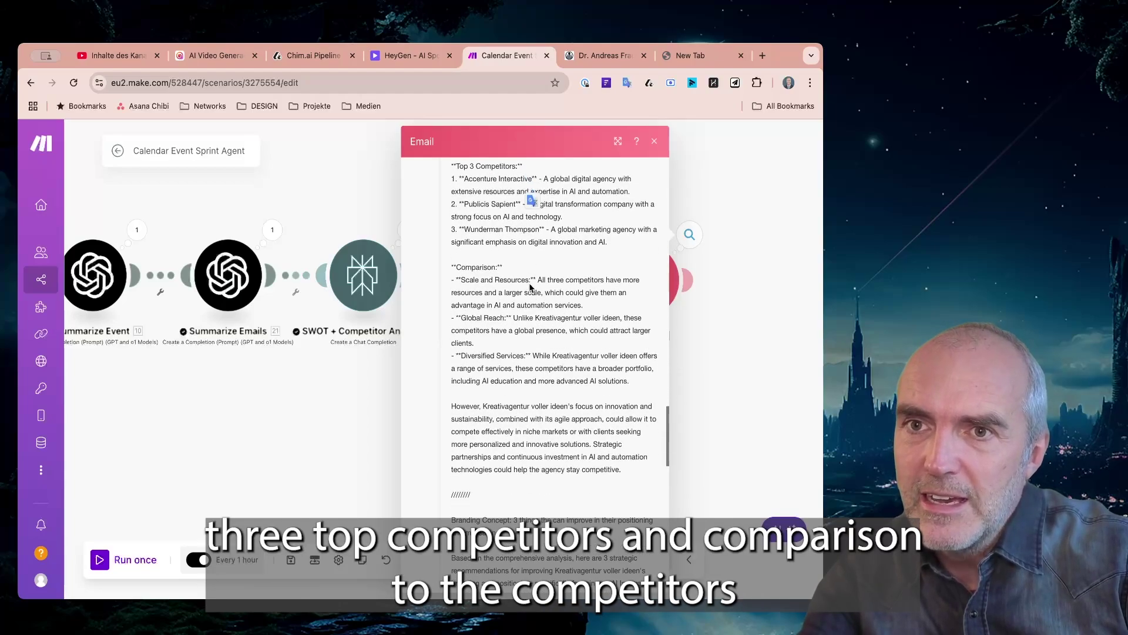
{"action": "left_click_drag", "start_coordinate": [489, 280], "coordinate": [525, 294]}
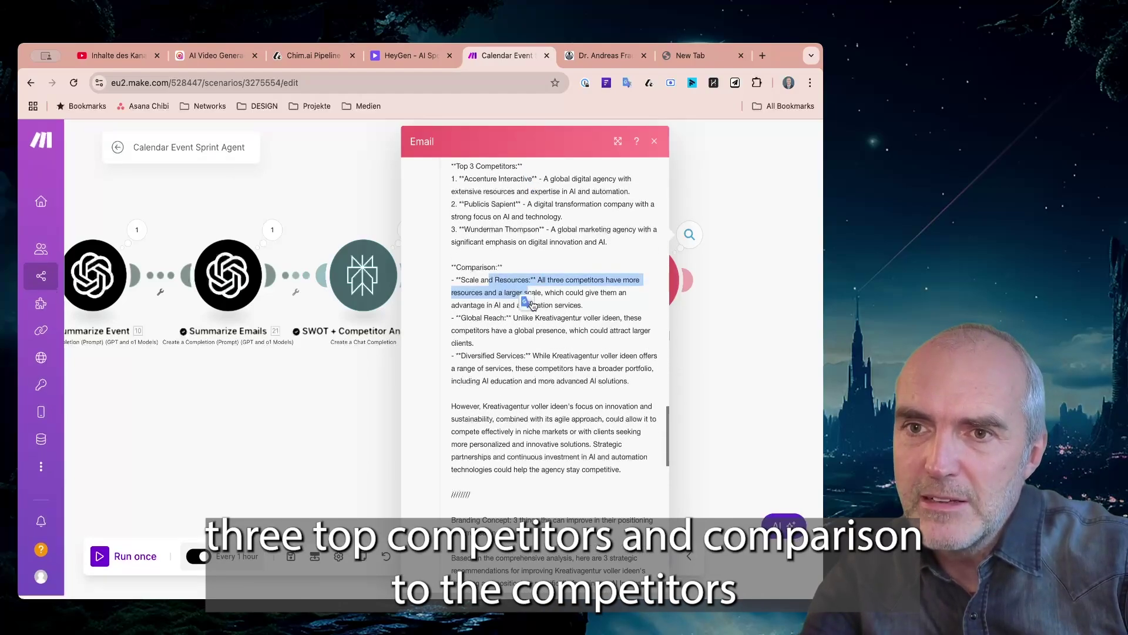
Step: Examine the Branding Concept section on positioning and messaging improvements and revisit the competitor comparison above it
{"action": "scroll", "coordinate": [541, 331], "scroll_direction": "down", "scroll_amount": 5}
{"action": "scroll", "coordinate": [541, 330], "scroll_direction": "down", "scroll_amount": 4}
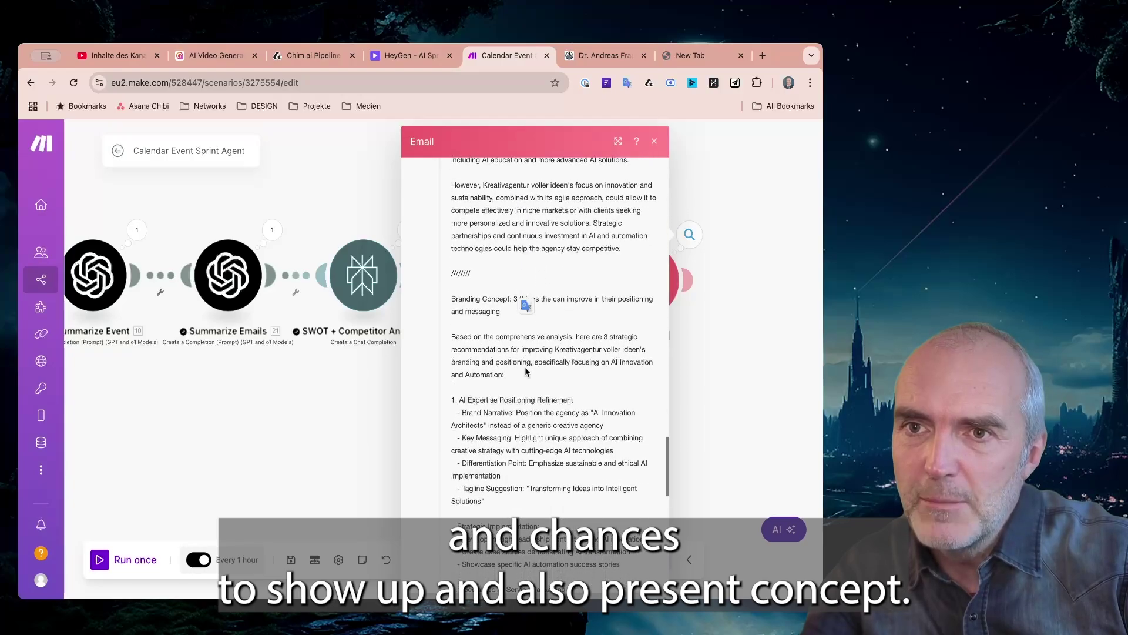
{"action": "left_click_drag", "start_coordinate": [480, 302], "coordinate": [534, 314]}
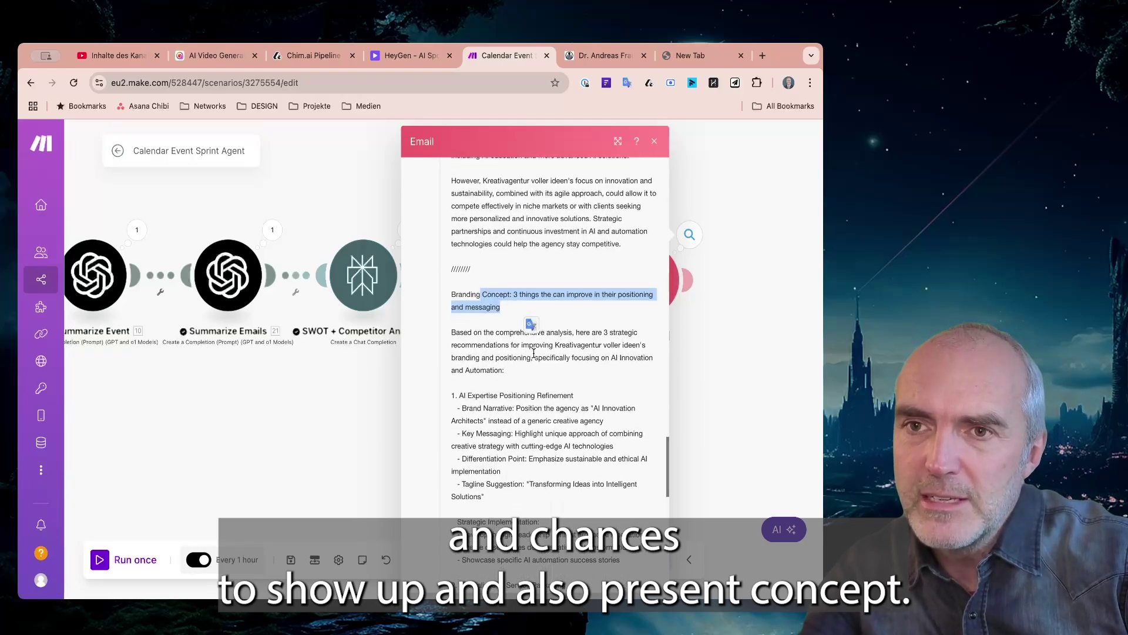
{"action": "scroll", "coordinate": [529, 320], "scroll_direction": "down", "scroll_amount": 1}
{"action": "scroll", "coordinate": [532, 347], "scroll_direction": "up", "scroll_amount": 6}
{"action": "scroll", "coordinate": [533, 354], "scroll_direction": "up", "scroll_amount": 1}
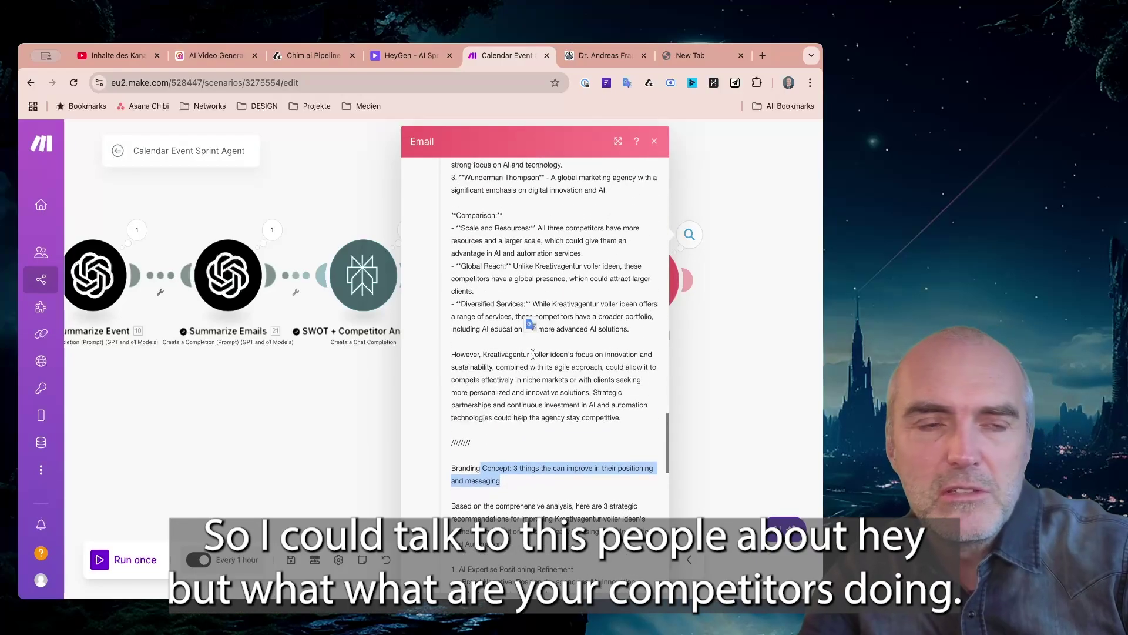
{"action": "scroll", "coordinate": [499, 239], "scroll_direction": "up", "scroll_amount": 1}
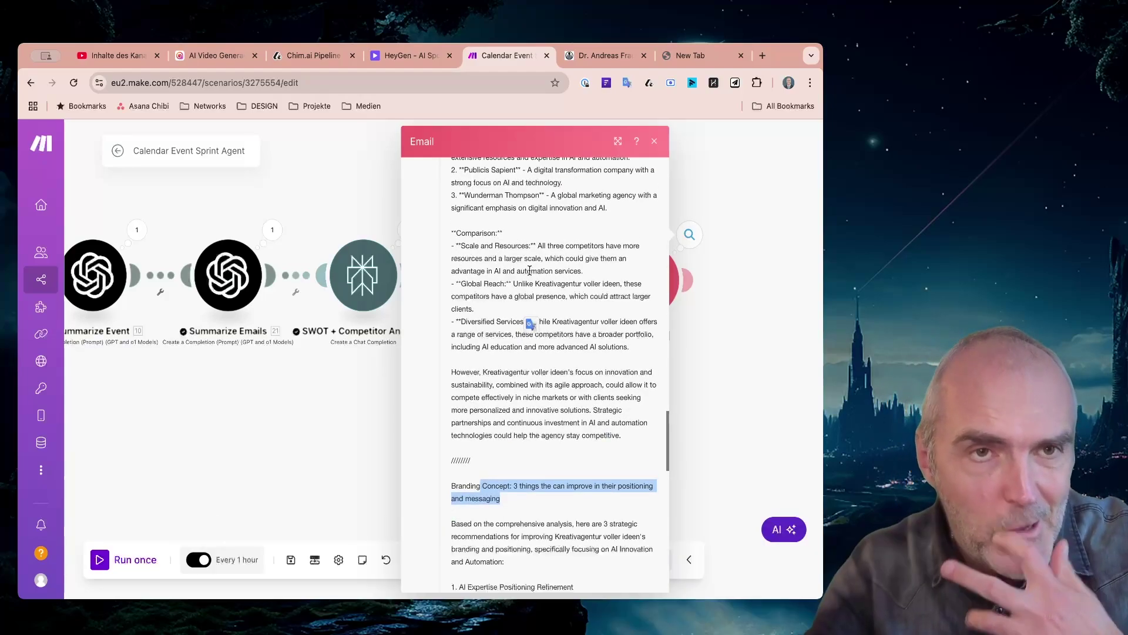
{"action": "scroll", "coordinate": [528, 274], "scroll_direction": "up", "scroll_amount": 1}
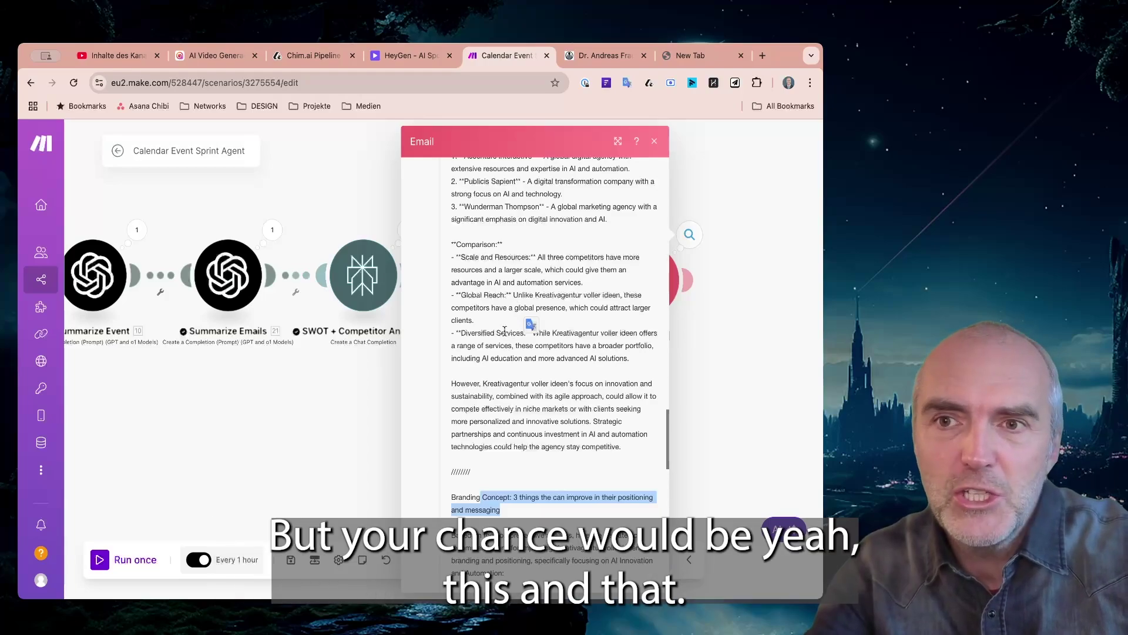
{"action": "scroll", "coordinate": [480, 376], "scroll_direction": "down", "scroll_amount": 1}
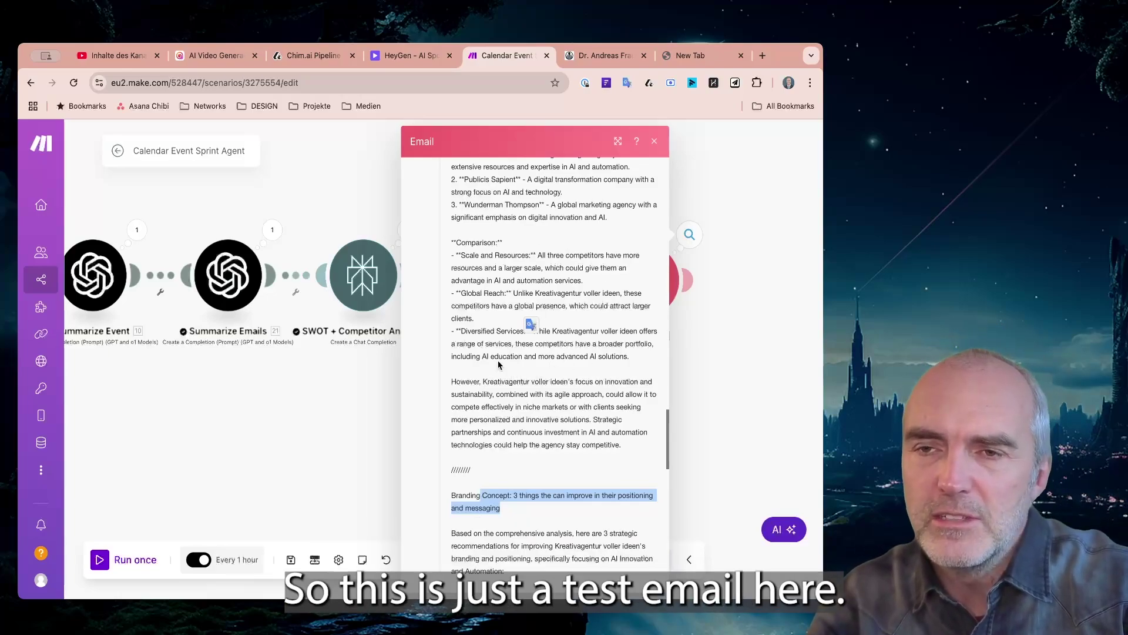
Step: Close the Email execution result and review the module chain back to the Google Calendar module at the scenario's start
{"action": "left_click", "coordinate": [656, 142]}
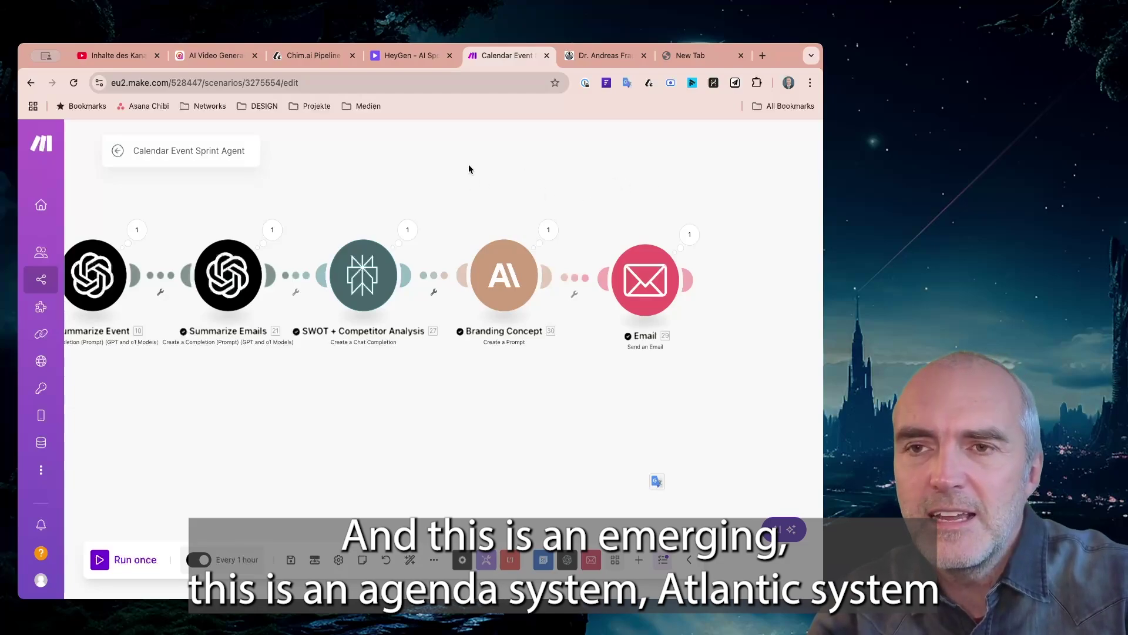
{"action": "scroll", "coordinate": [468, 170], "scroll_direction": "left", "scroll_amount": 10}
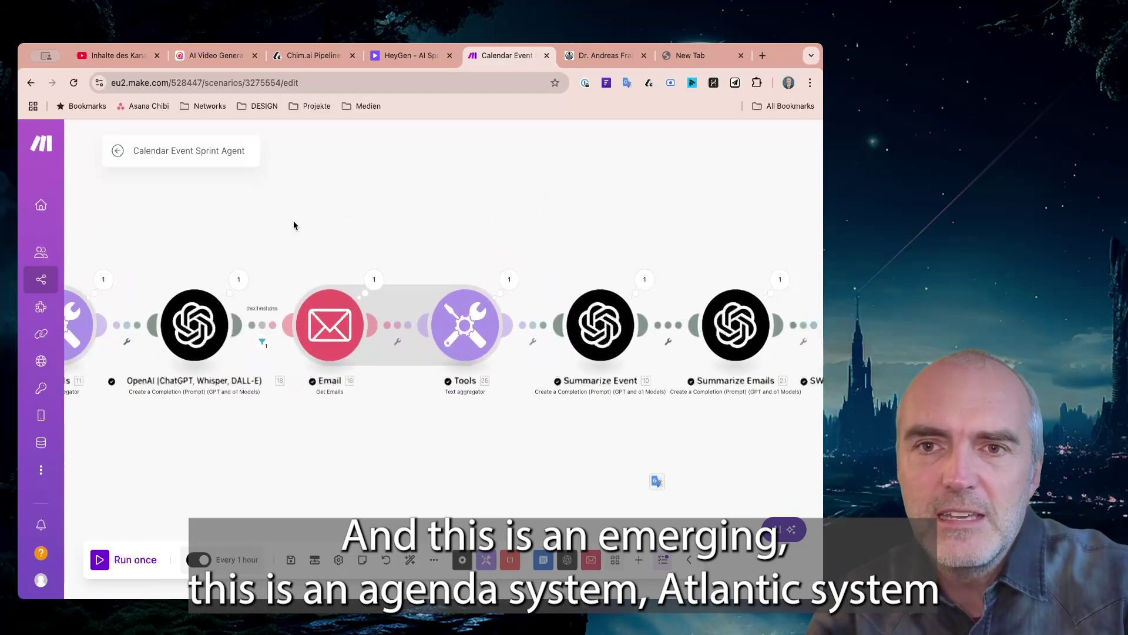
{"action": "scroll", "coordinate": [294, 225], "scroll_direction": "left", "scroll_amount": 10}
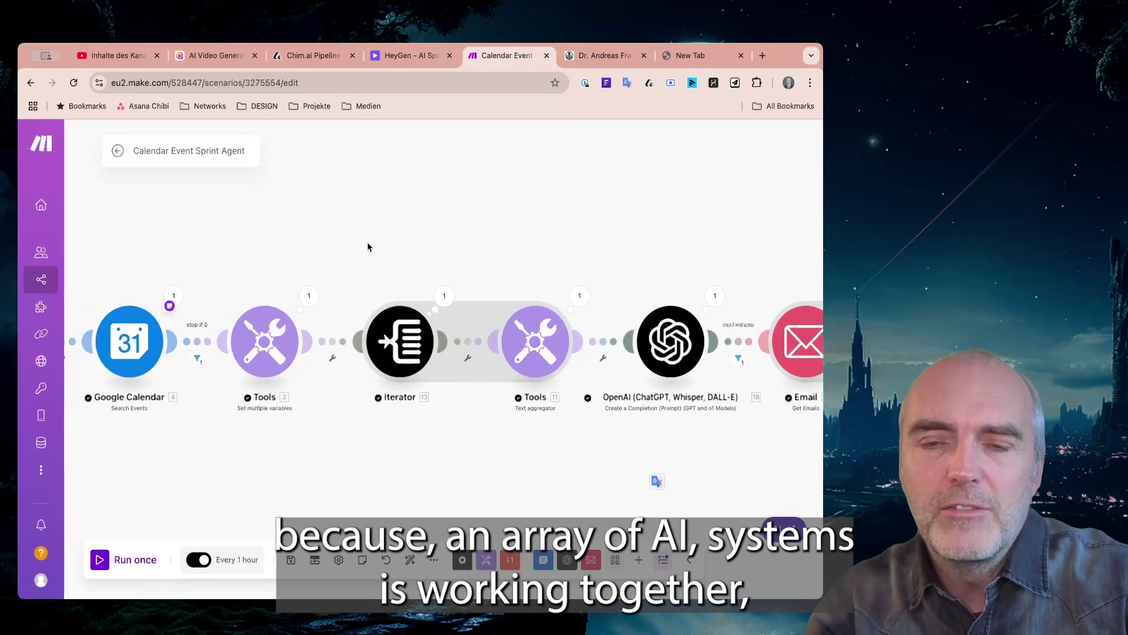
{"action": "scroll", "coordinate": [371, 248], "scroll_direction": "left", "scroll_amount": 2}
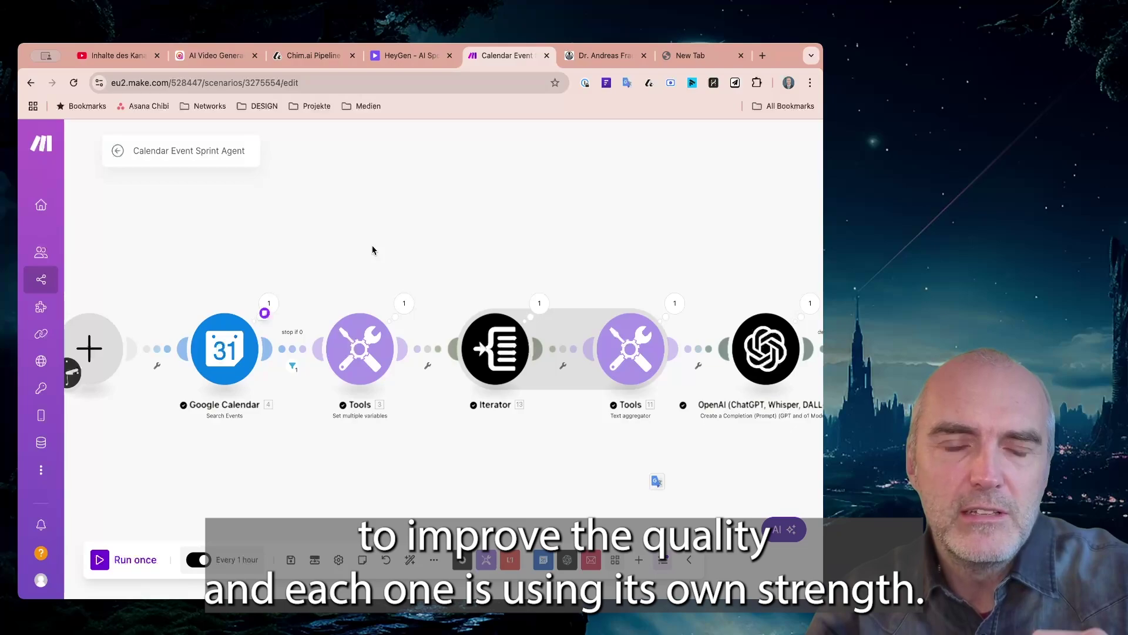
{"action": "left_click_drag", "start_coordinate": [345, 246], "coordinate": [360, 245]}
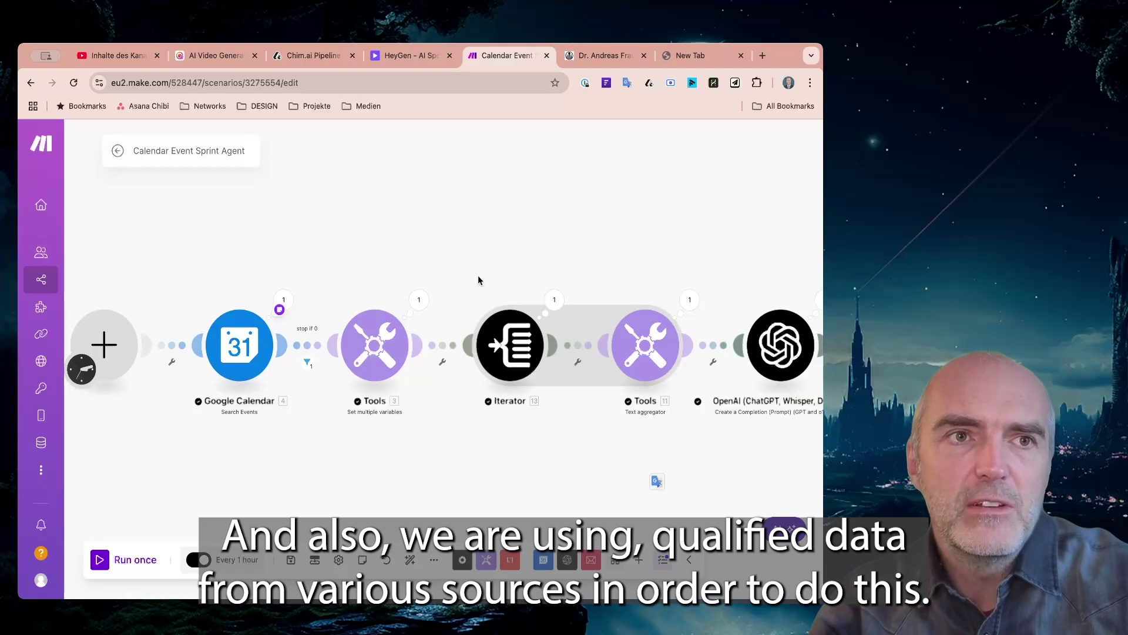
Step: Review the scenario's module chain from the Google Calendar module through to the final Email module that sends the briefing
{"action": "left_click_drag", "start_coordinate": [478, 280], "coordinate": [378, 276]}
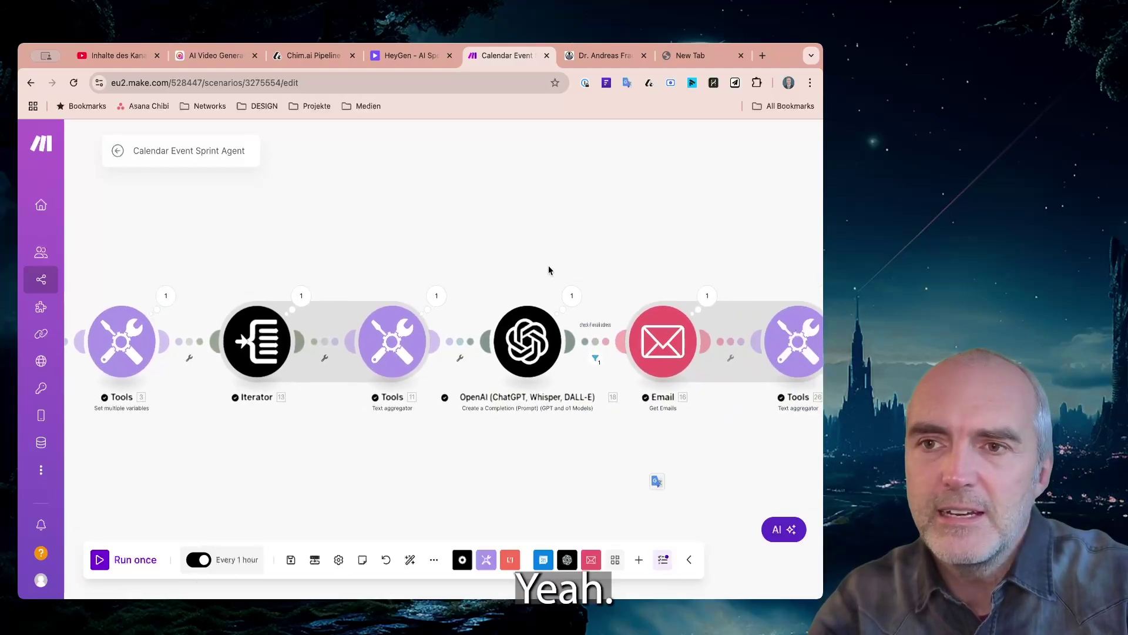
{"action": "left_click_drag", "start_coordinate": [549, 270], "coordinate": [441, 269]}
{"action": "left_click_drag", "start_coordinate": [592, 268], "coordinate": [420, 262]}
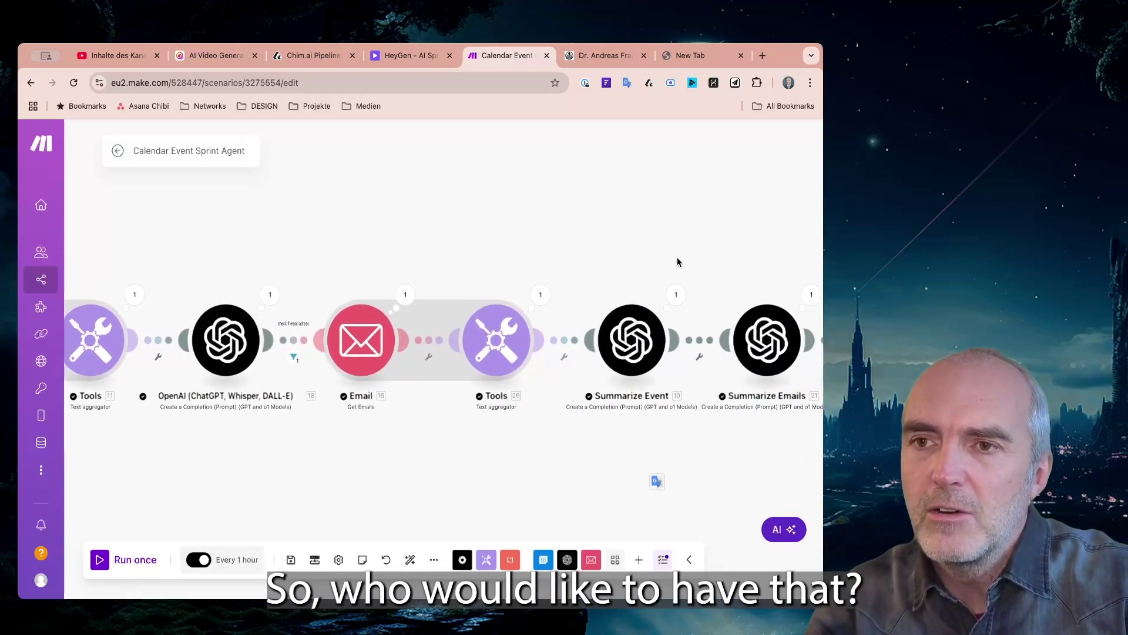
{"action": "left_click_drag", "start_coordinate": [677, 259], "coordinate": [562, 260]}
{"action": "left_click_drag", "start_coordinate": [742, 262], "coordinate": [510, 263]}
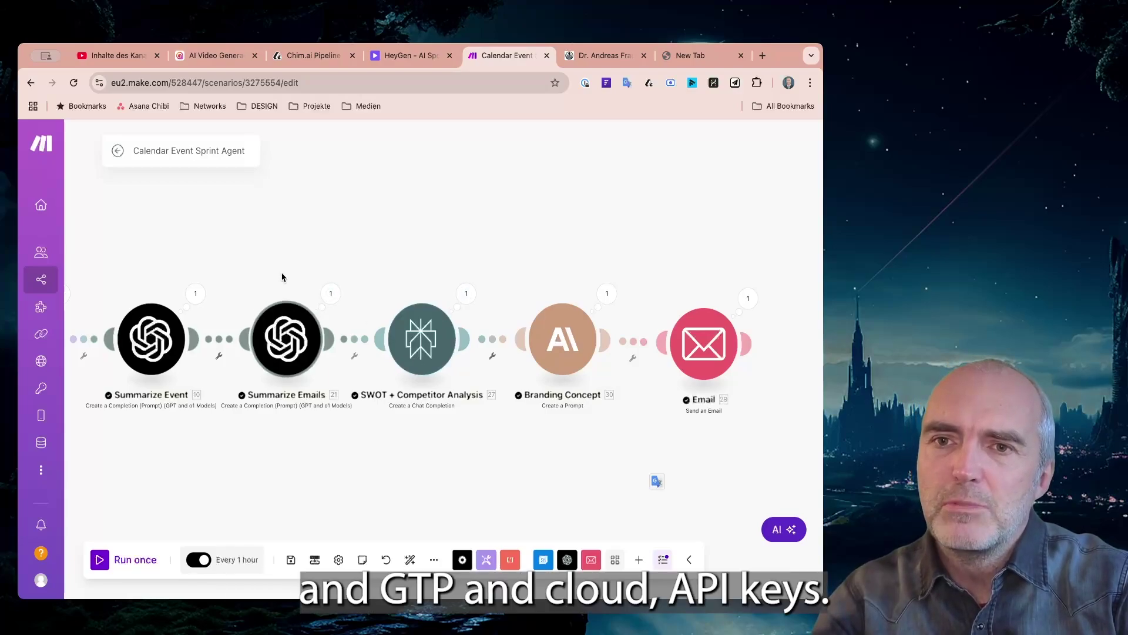
Step: Locate the Connections section for the API keys and review the module chain back to the Google Calendar module
{"action": "left_click_drag", "start_coordinate": [279, 264], "coordinate": [539, 254]}
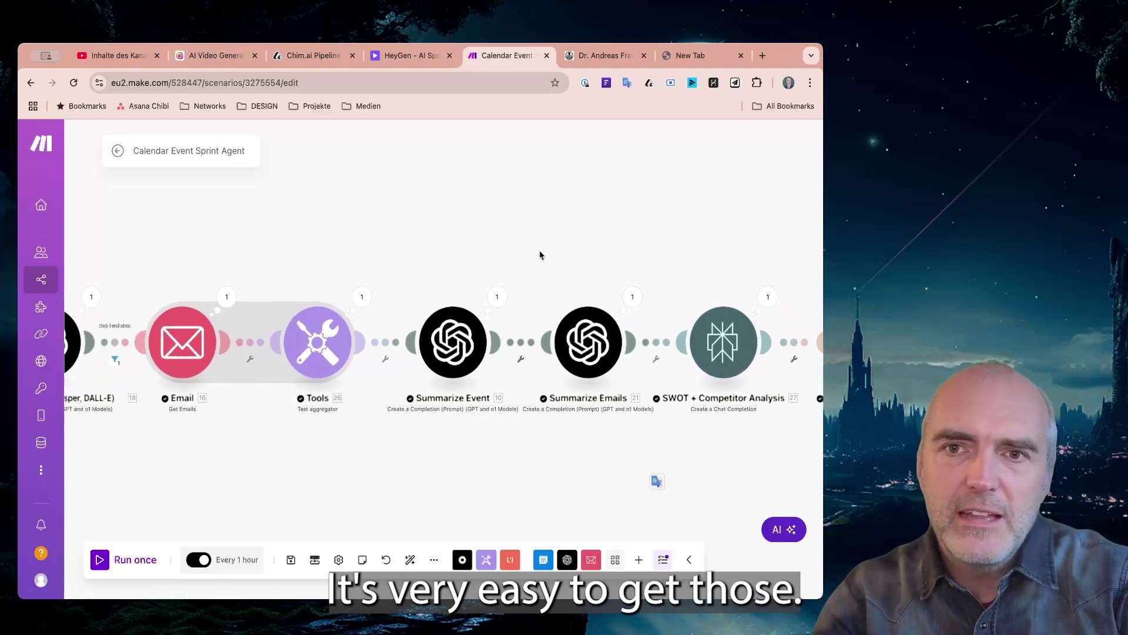
{"action": "mouse_move", "coordinate": [47, 357]}
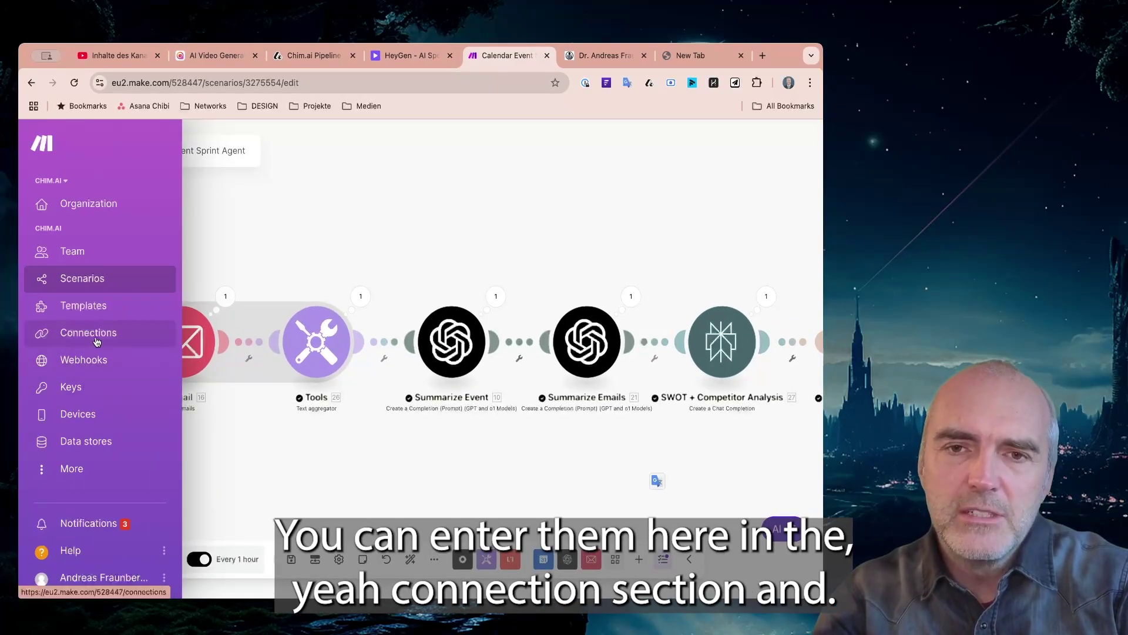
{"action": "scroll", "coordinate": [404, 448], "scroll_direction": "left", "scroll_amount": 5}
{"action": "scroll", "coordinate": [348, 443], "scroll_direction": "left", "scroll_amount": 5}
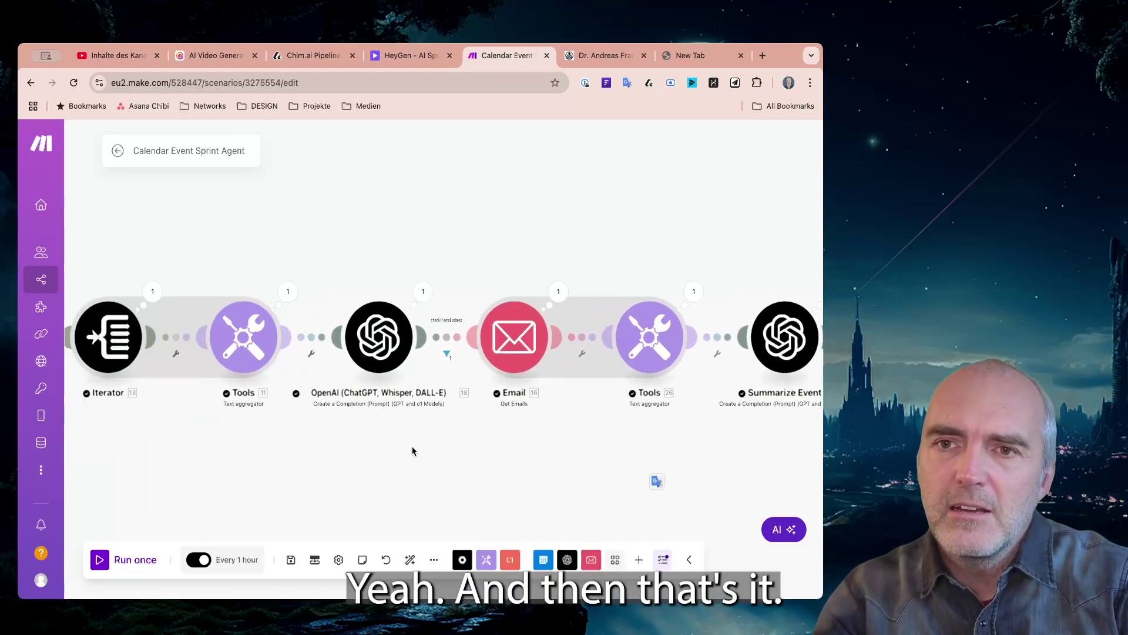
{"action": "scroll", "coordinate": [458, 451], "scroll_direction": "left", "scroll_amount": 3}
{"action": "scroll", "coordinate": [372, 451], "scroll_direction": "left", "scroll_amount": 3}
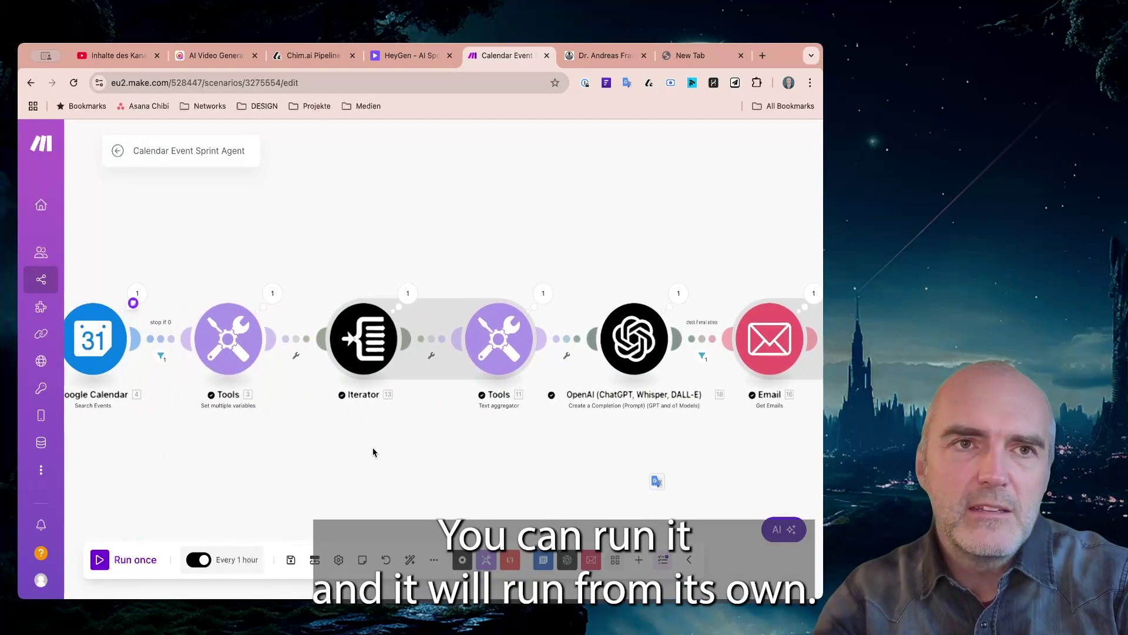
{"action": "left_click_drag", "start_coordinate": [373, 451], "coordinate": [416, 453]}
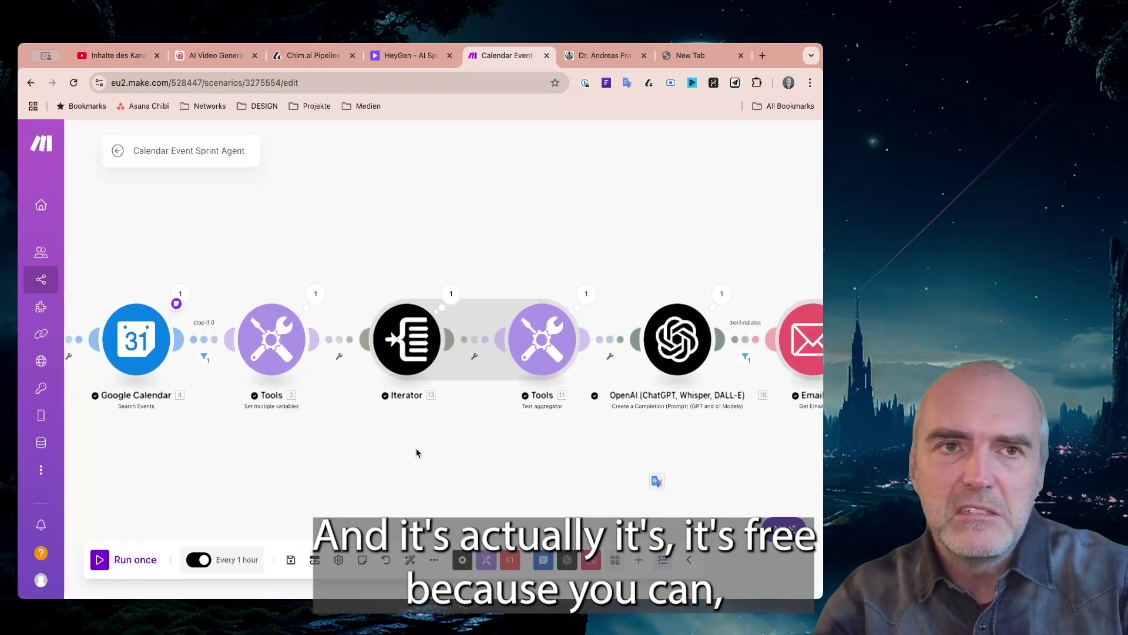